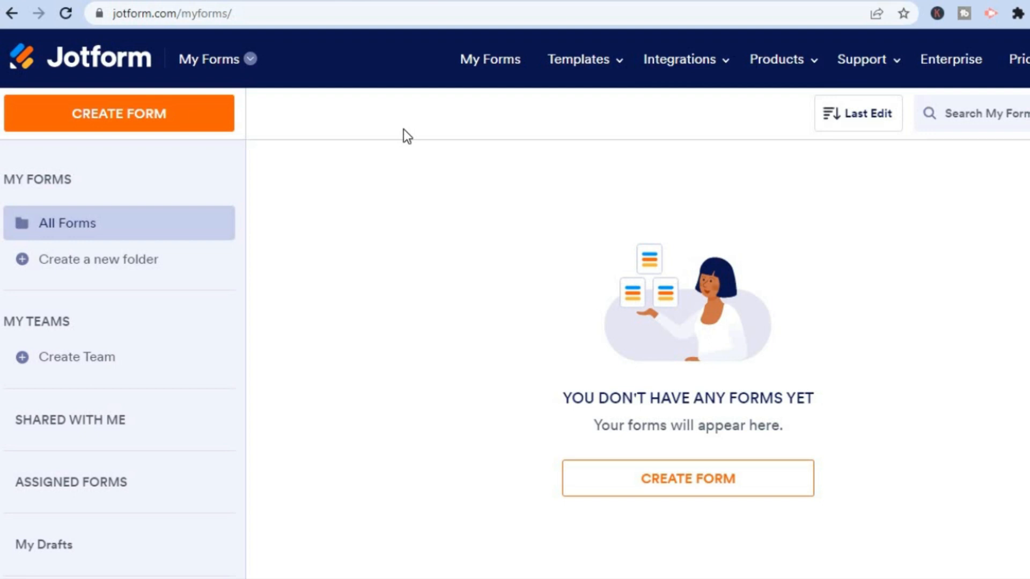
# Start creating a new app with Jotform Apps, choosing to build it from a template.
pyautogui.moveTo(583, 75)
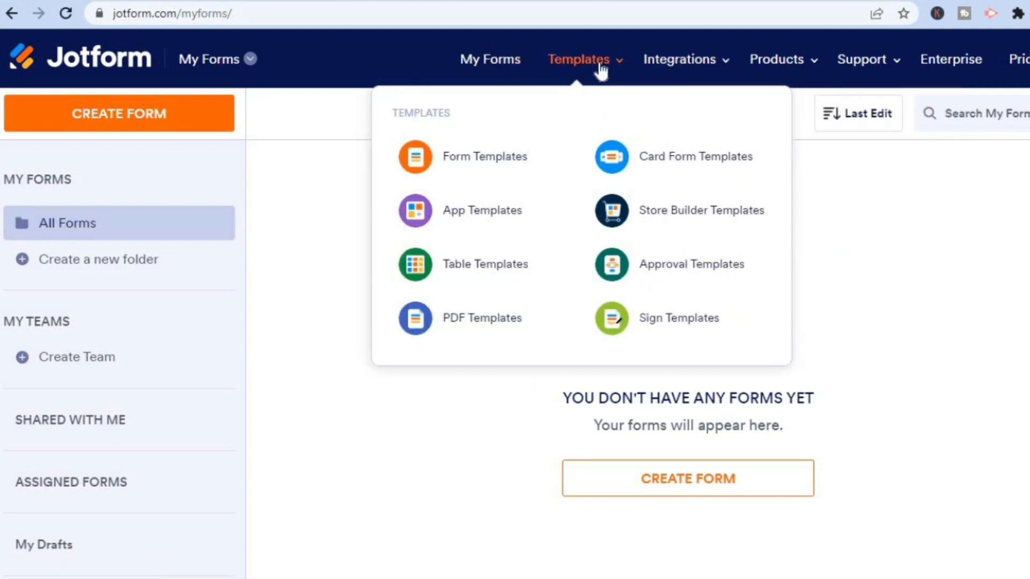
pyautogui.moveTo(796, 63)
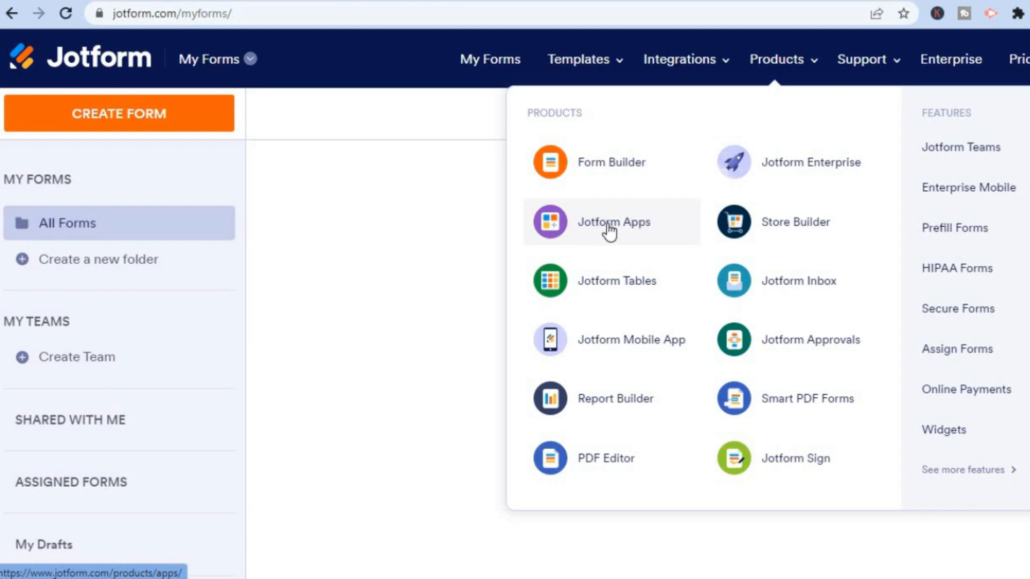
pyautogui.click(588, 226)
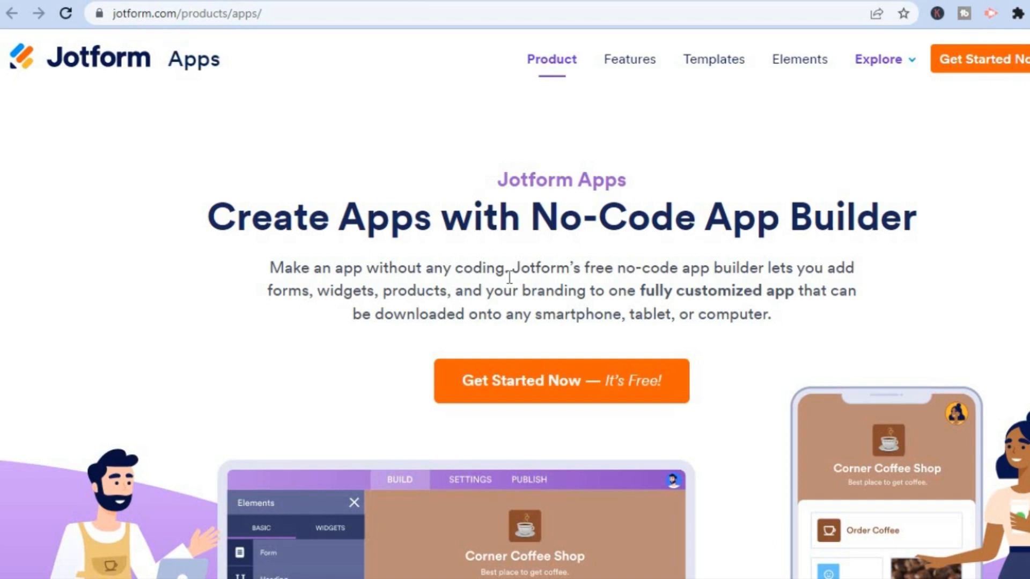
pyautogui.click(551, 376)
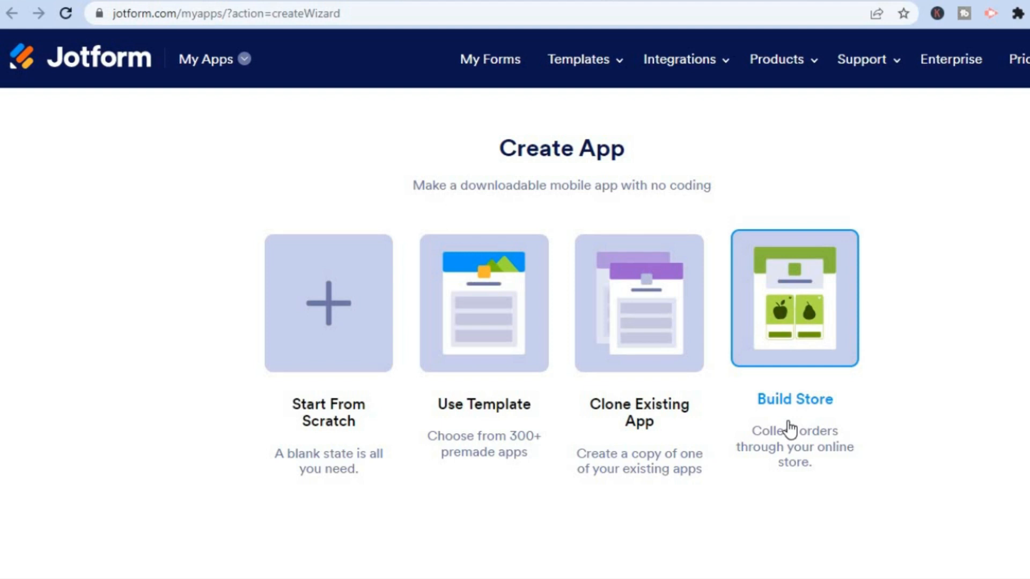
pyautogui.click(482, 407)
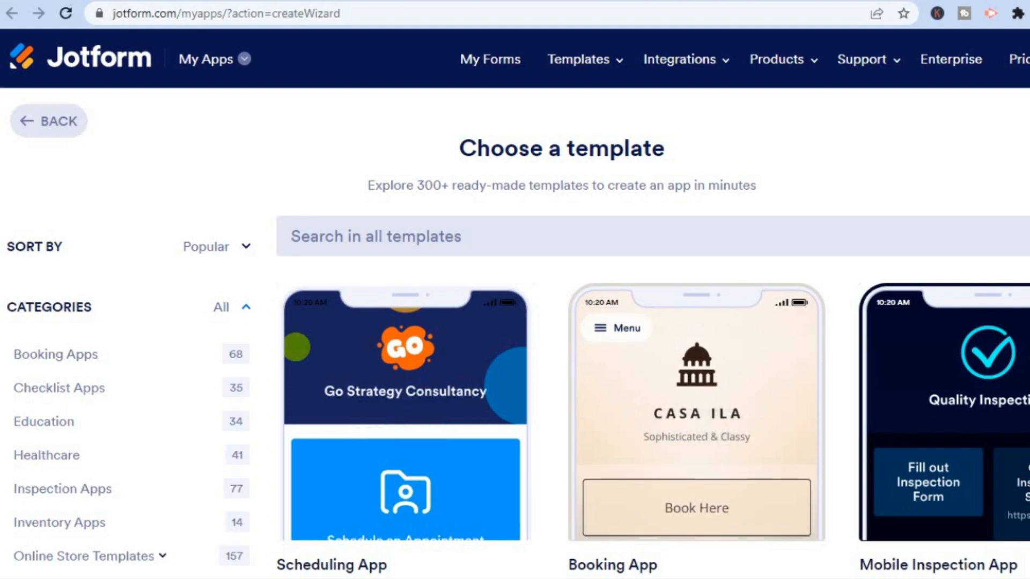
# Browse the ready-made app templates and look through the Booking Apps category.
pyautogui.scroll(-2, 515, 303)
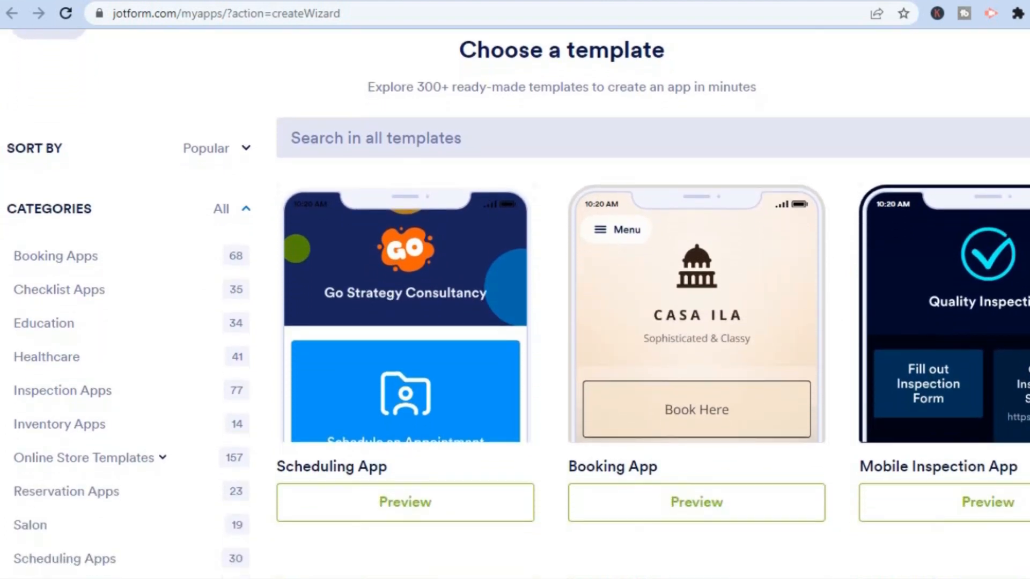
pyautogui.scroll(-3, 515, 303)
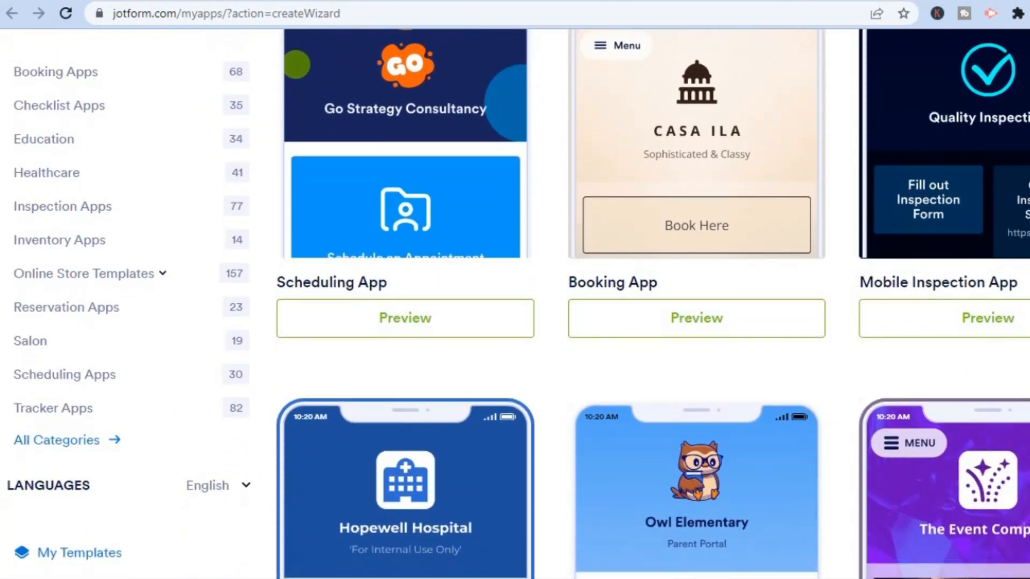
pyautogui.scroll(3, 477, 209)
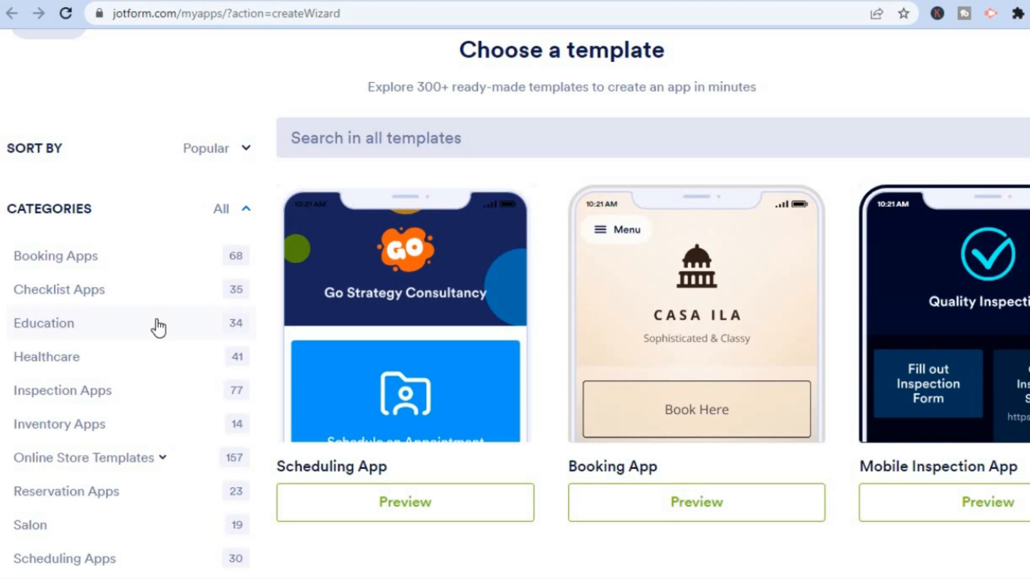
pyautogui.click(101, 259)
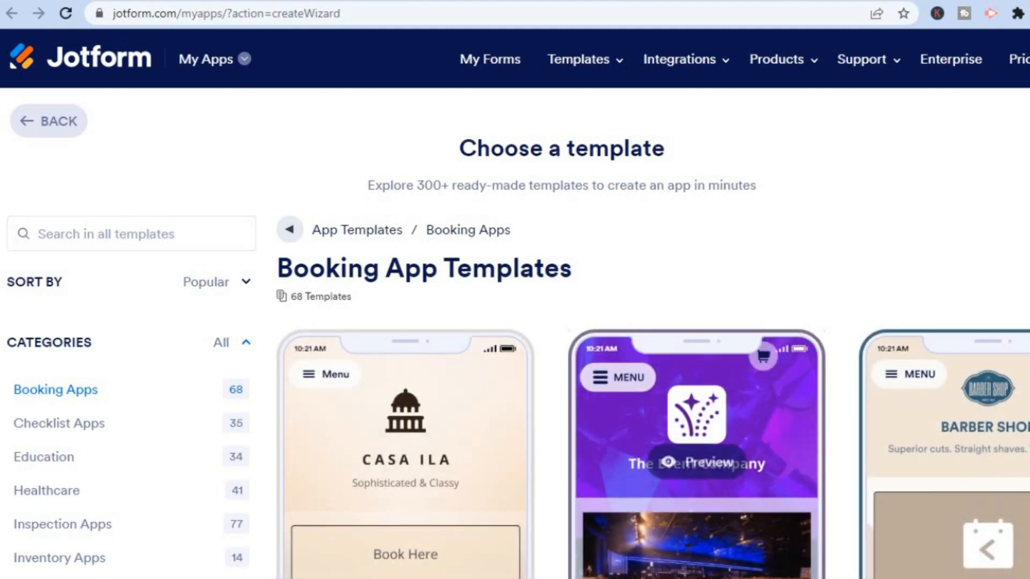
pyautogui.scroll(-5, 433, 284)
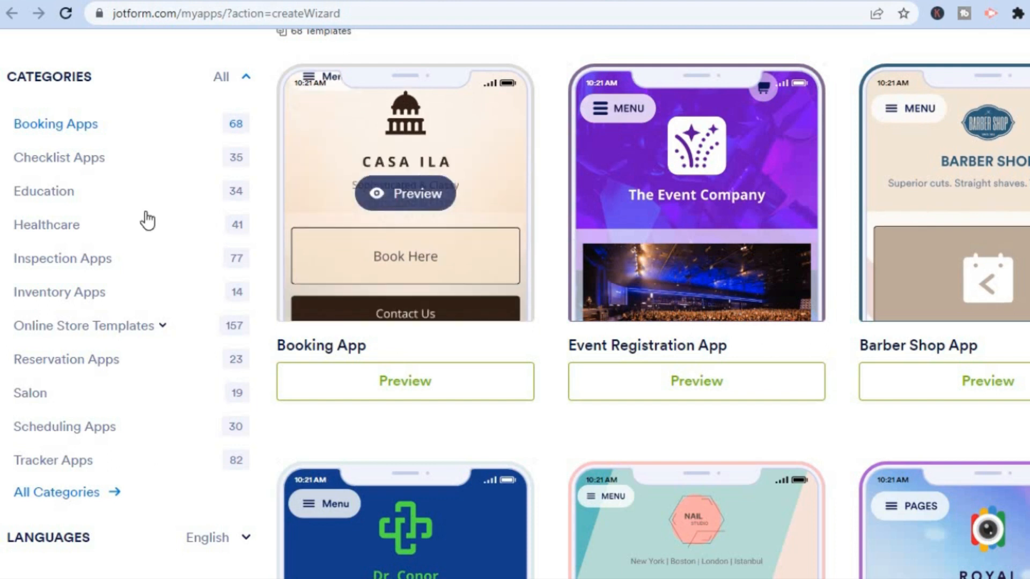
# Look through the templates in the Checklist Apps category.
pyautogui.click(83, 159)
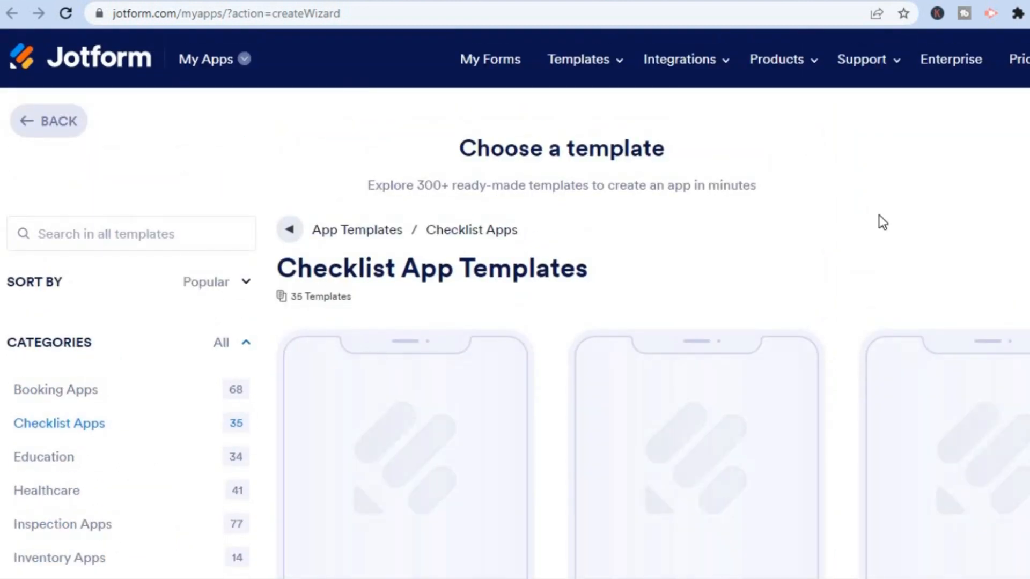
pyautogui.scroll(-8, 878, 216)
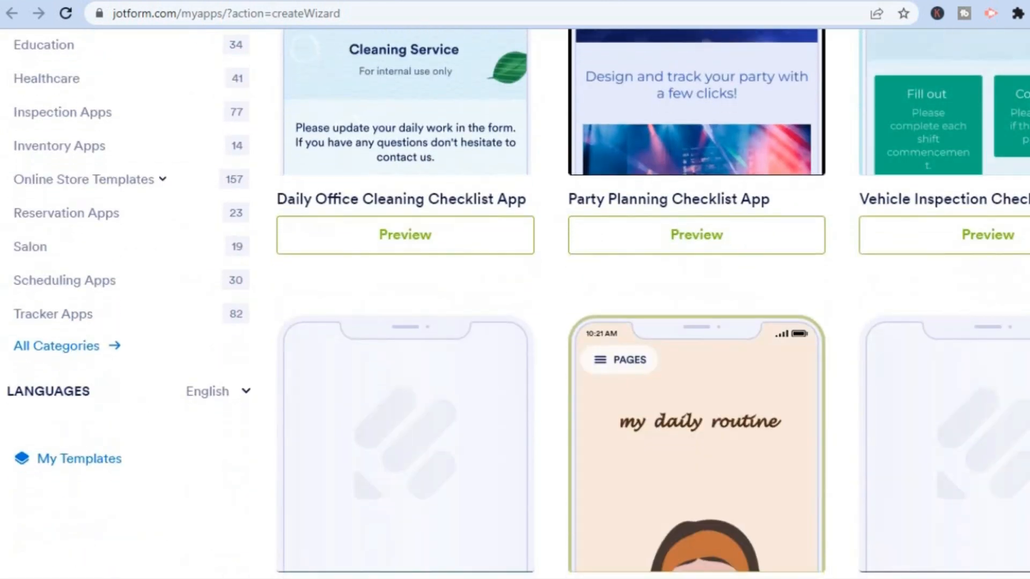
pyautogui.scroll(-4, 515, 303)
pyautogui.scroll(-3, 515, 302)
pyautogui.scroll(-2, 582, 179)
pyautogui.scroll(14, 582, 178)
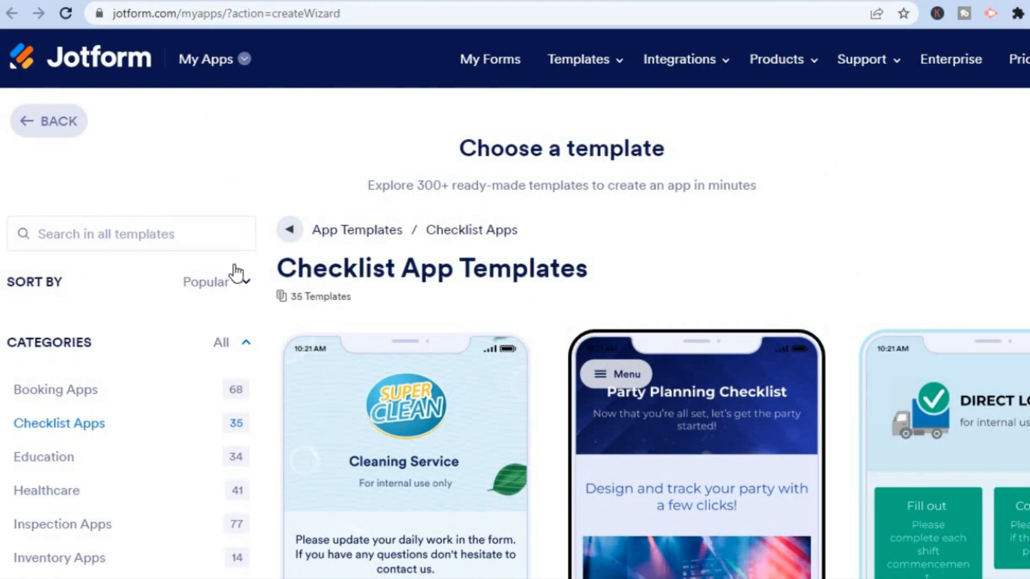
# Search all app templates for "teach".
pyautogui.click(152, 239)
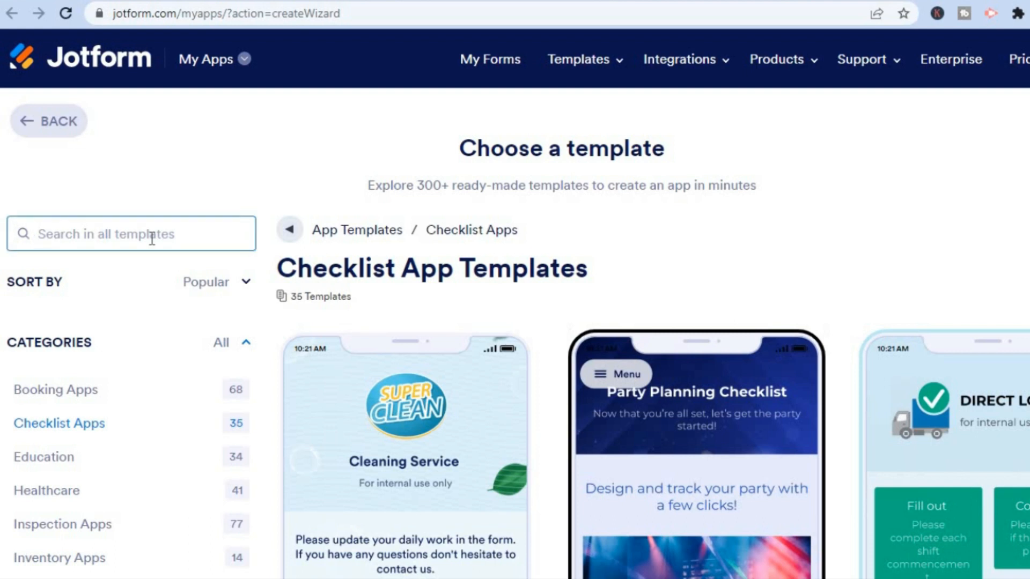
pyautogui.write('teach')
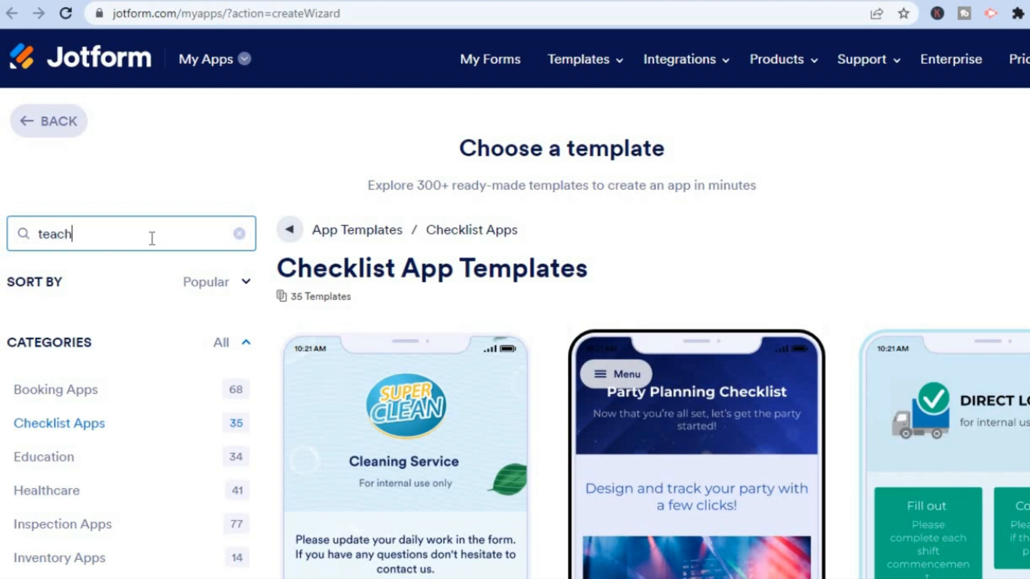
pyautogui.write('ing')
pyautogui.press('BackSpace')
pyautogui.press('BackSpace')
pyautogui.press('BackSpace')
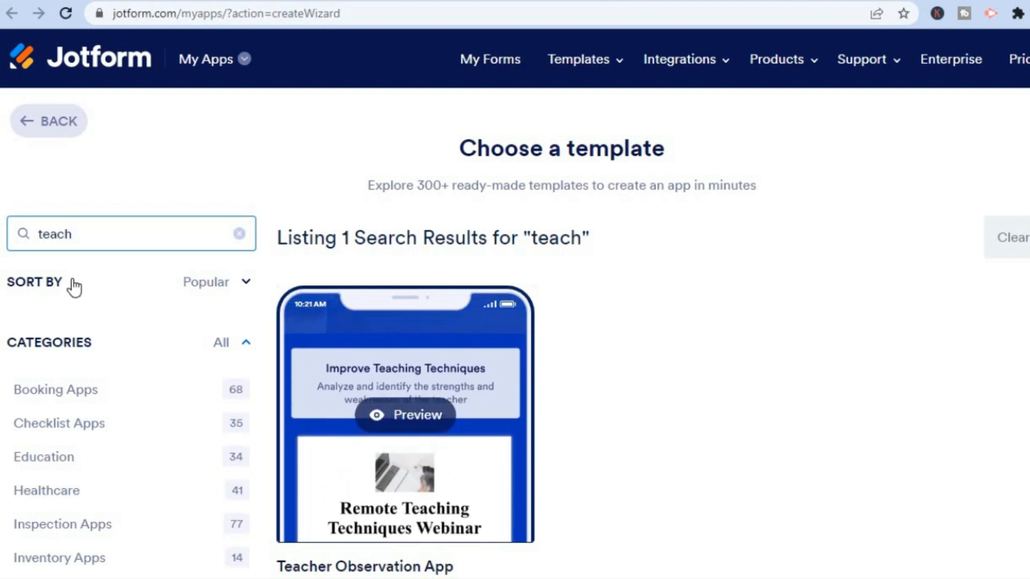
pyautogui.click(241, 234)
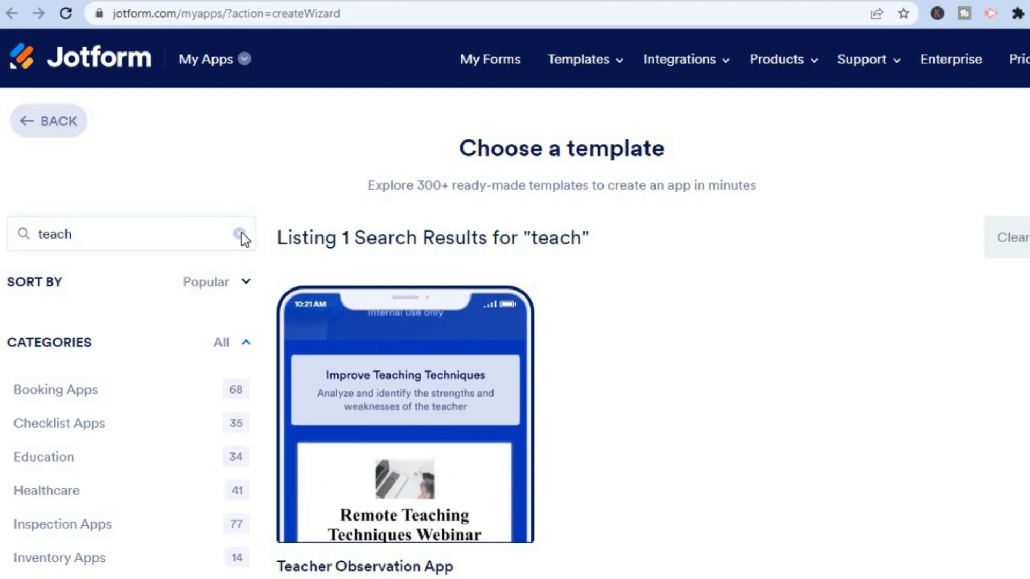
# Try sorting the templates by Recent and restore the Popular order.
pyautogui.click(194, 281)
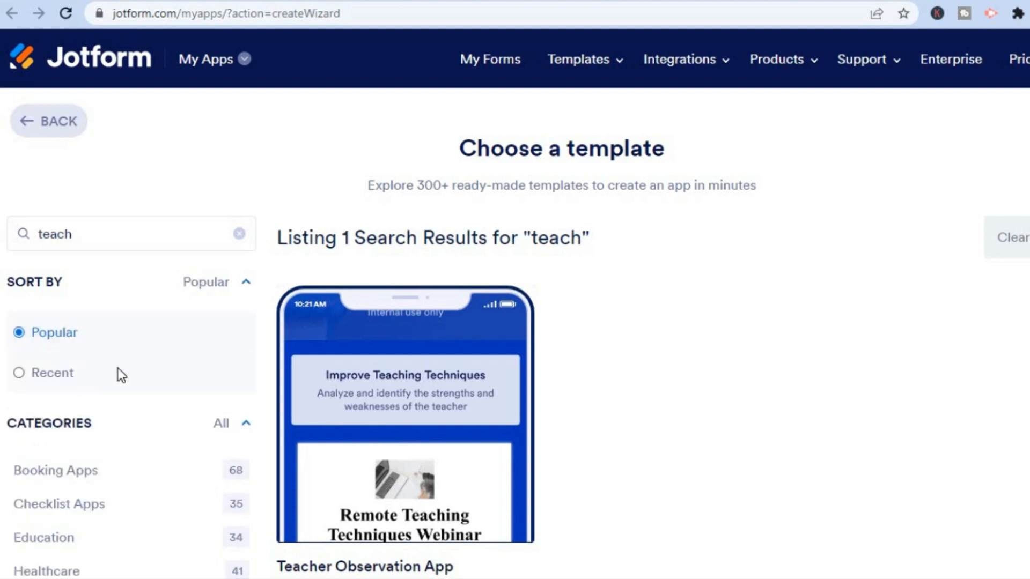
pyautogui.click(48, 375)
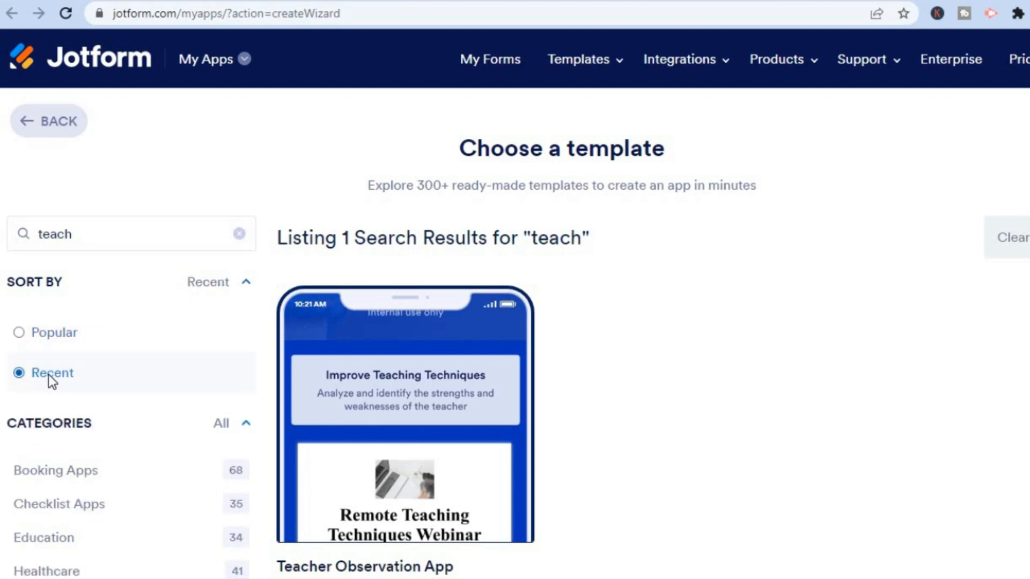
pyautogui.click(69, 335)
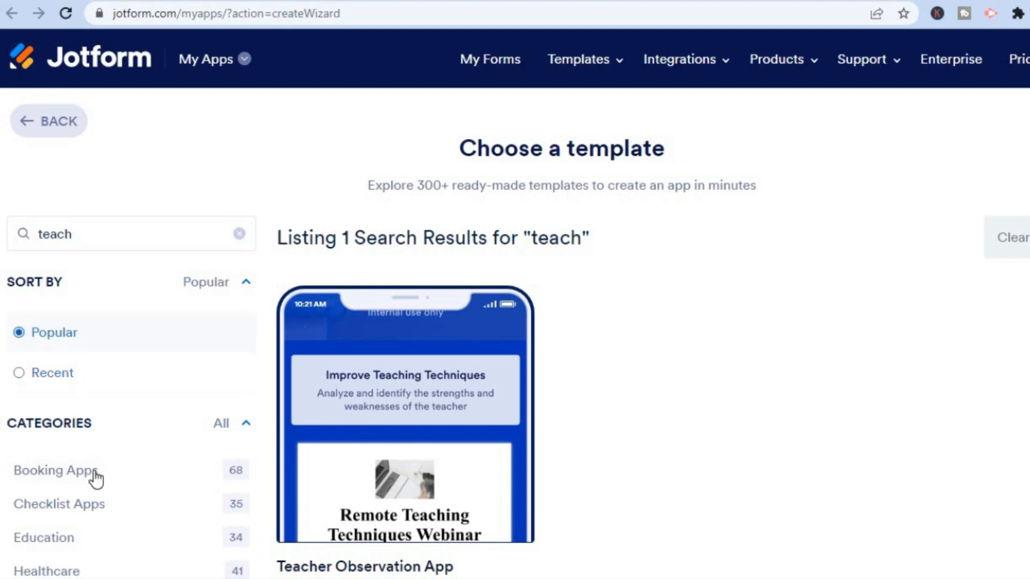
# Preview the Tutoring App template in the Education category and use it for the new app.
pyautogui.click(69, 538)
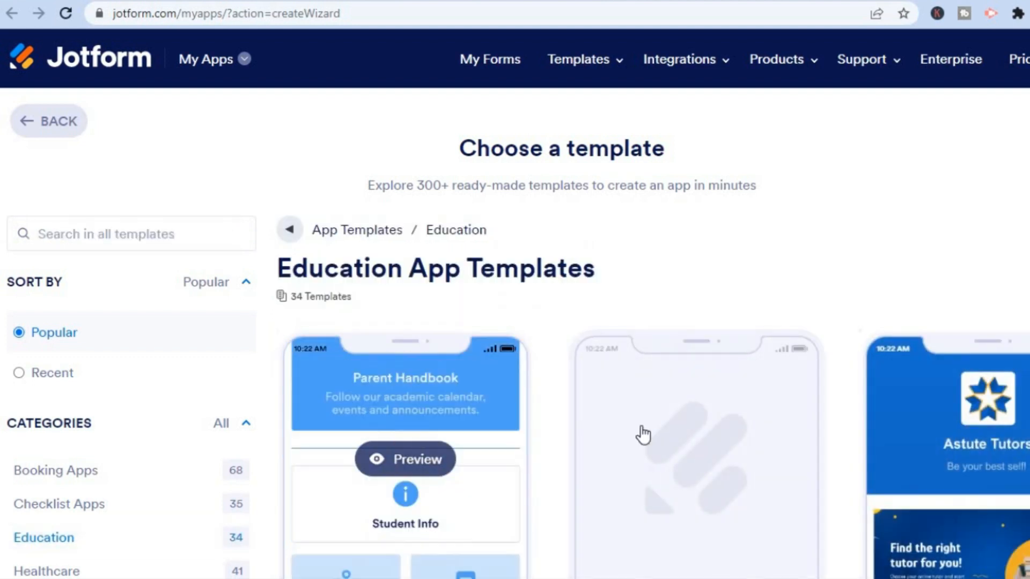
pyautogui.scroll(-1, 515, 330)
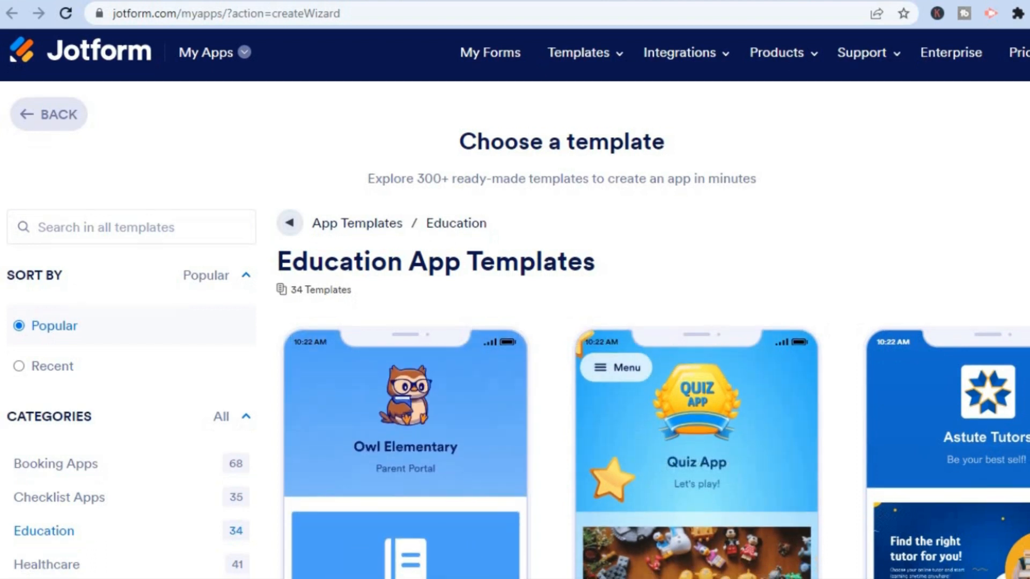
pyautogui.scroll(-5, 562, 207)
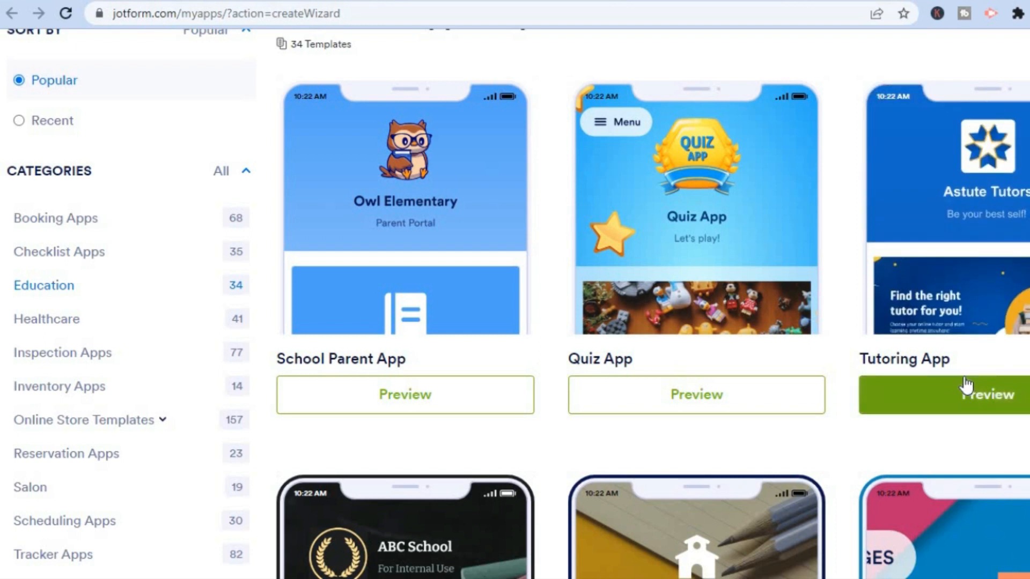
pyautogui.click(963, 377)
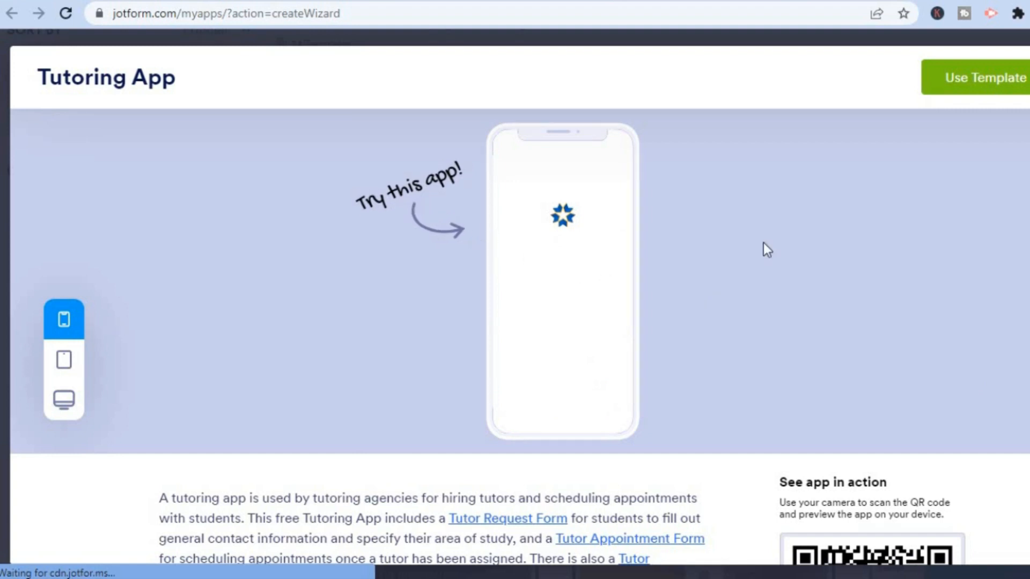
pyautogui.click(1006, 81)
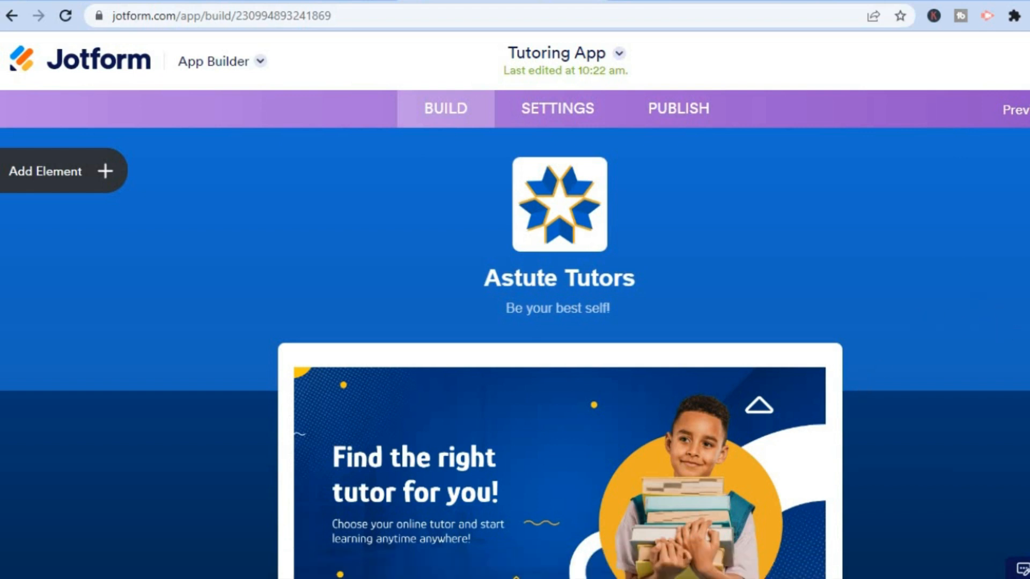
# Change the app title in the header to "Simple Answers".
pyautogui.scroll(-3, 912, 203)
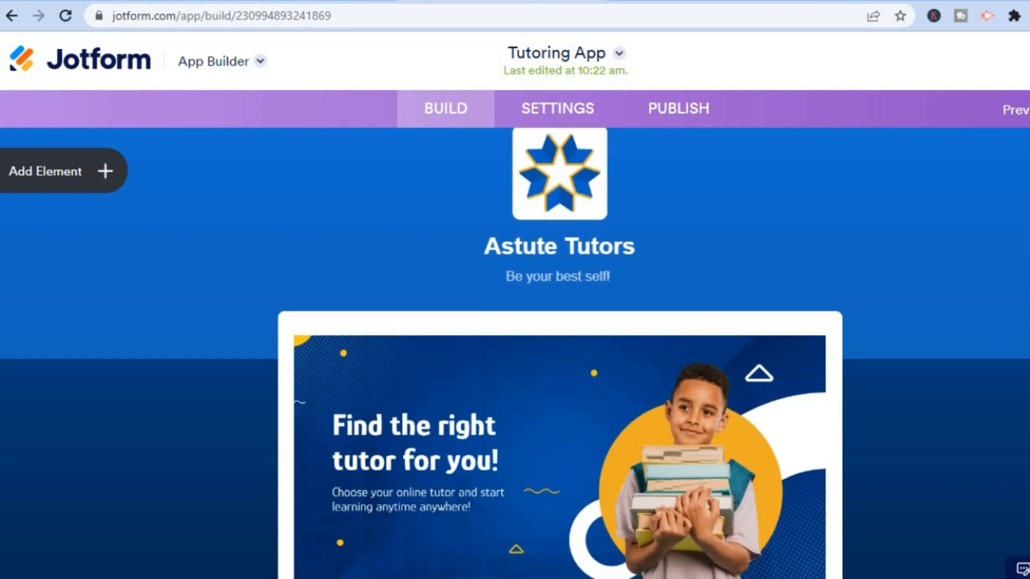
pyautogui.scroll(2, 911, 203)
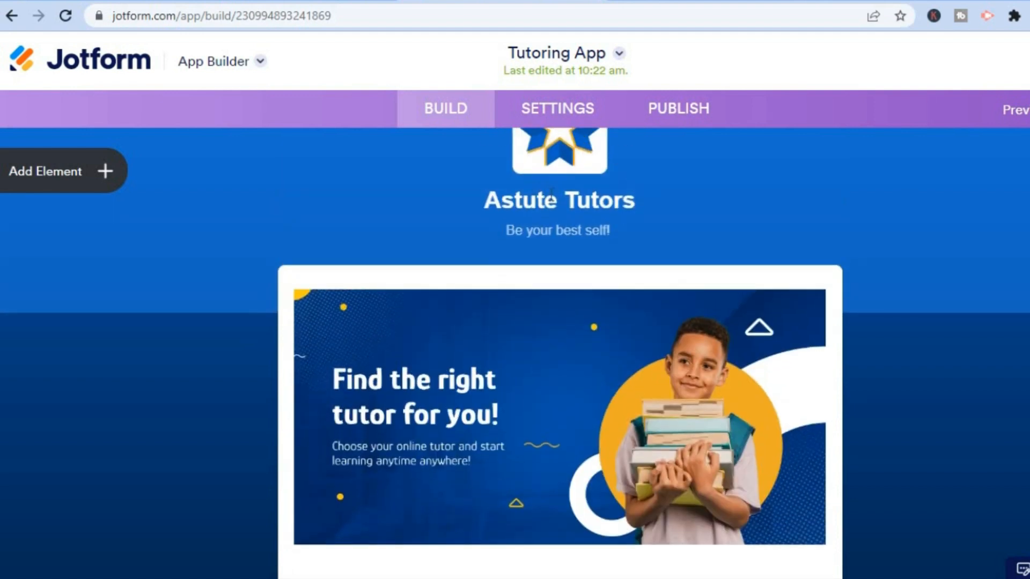
pyautogui.click(552, 202)
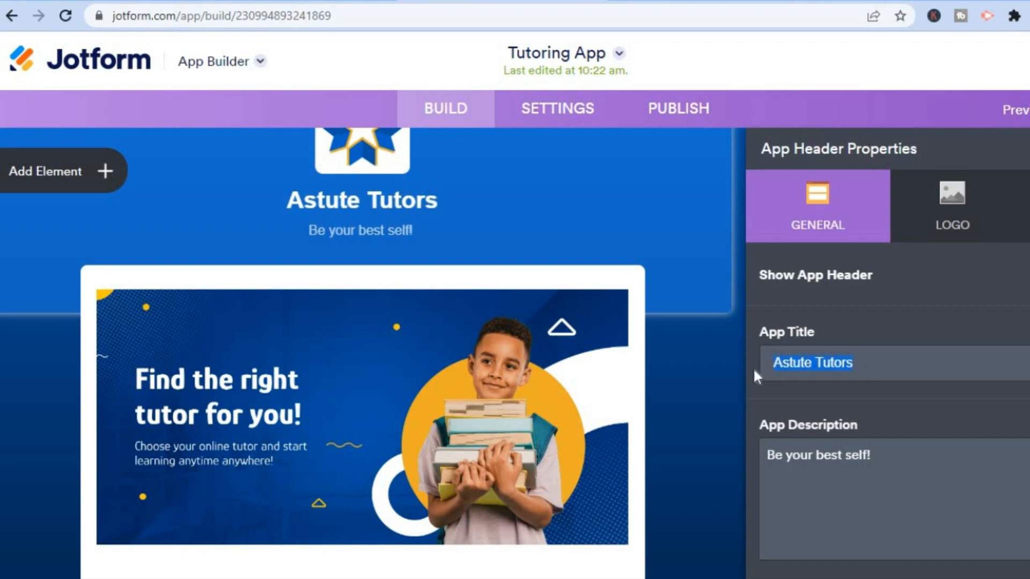
pyautogui.write('Simple Answers')
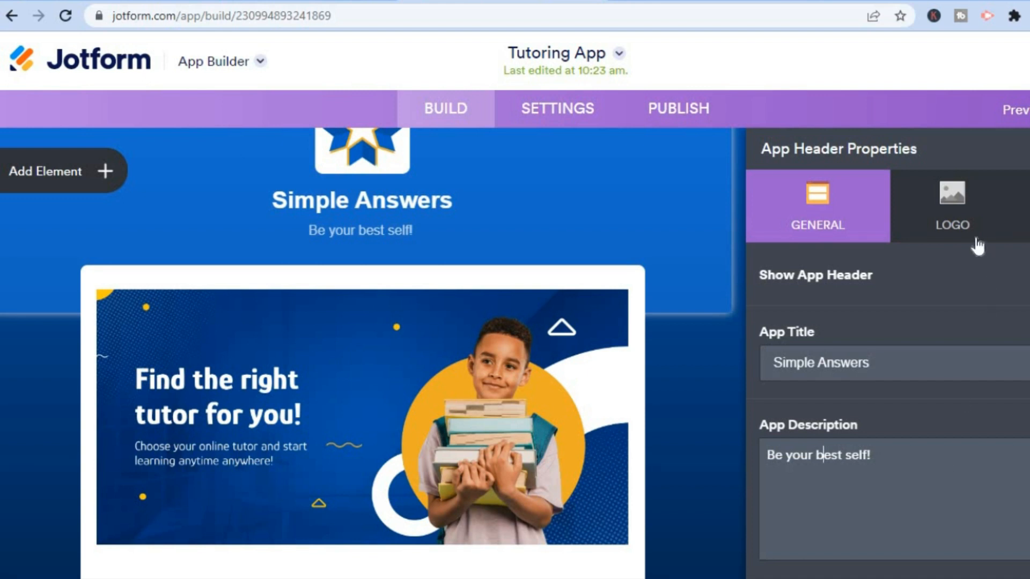
# Replace the app header's logo with the Instagram-logo image from Downloads and enlarge it slightly.
pyautogui.click(959, 219)
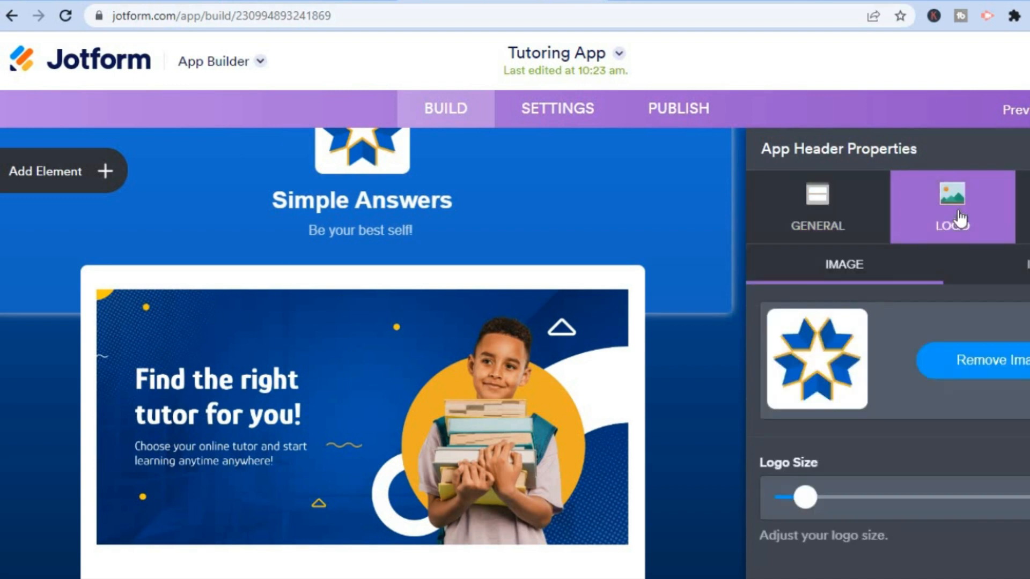
pyautogui.click(992, 359)
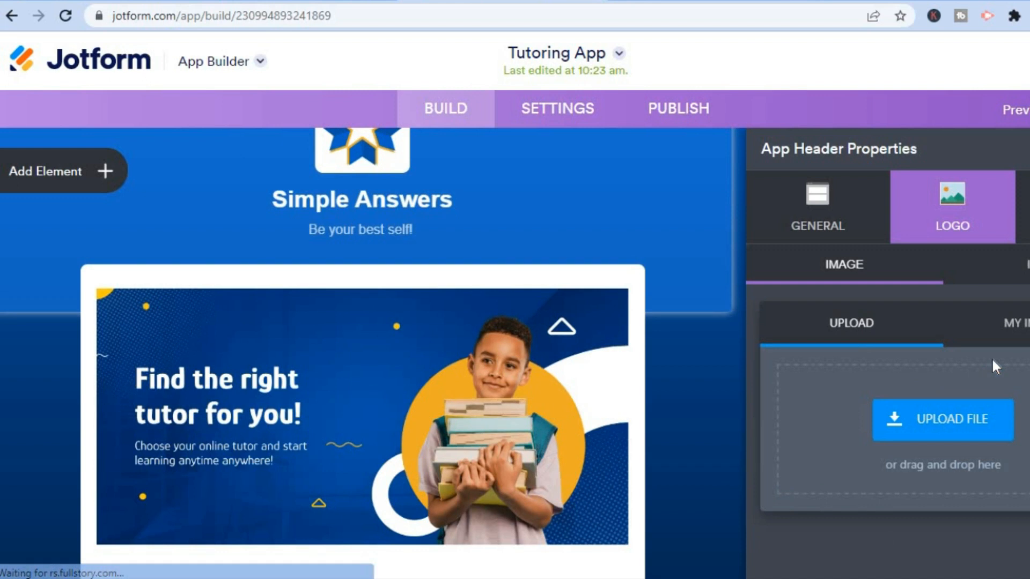
pyautogui.click(943, 430)
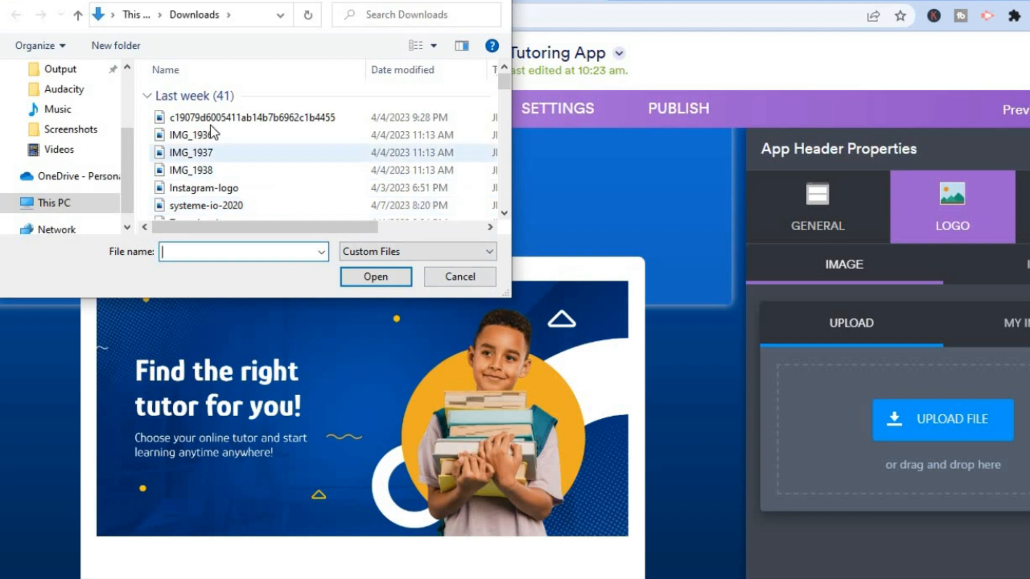
pyautogui.click(236, 188)
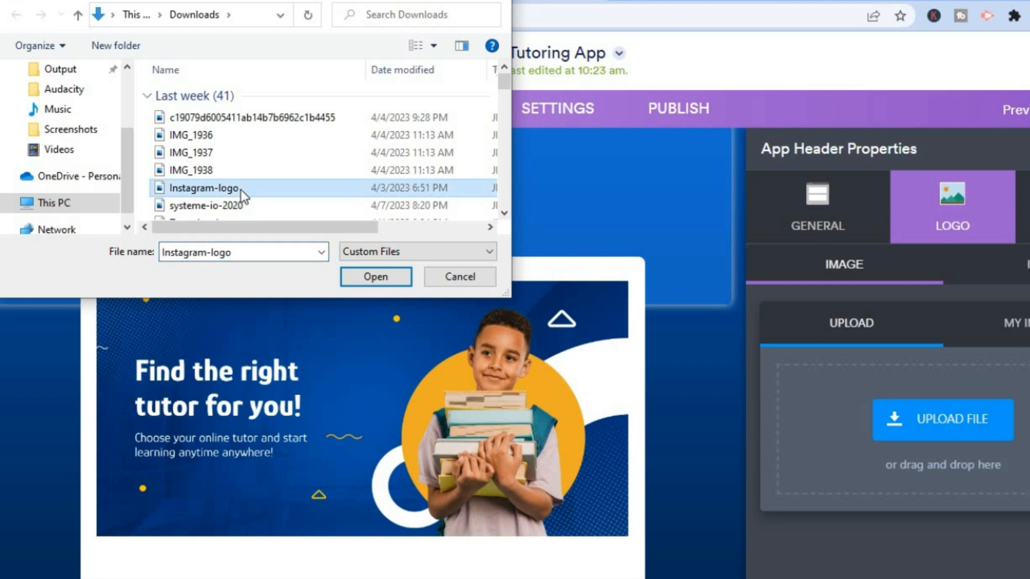
pyautogui.click(367, 277)
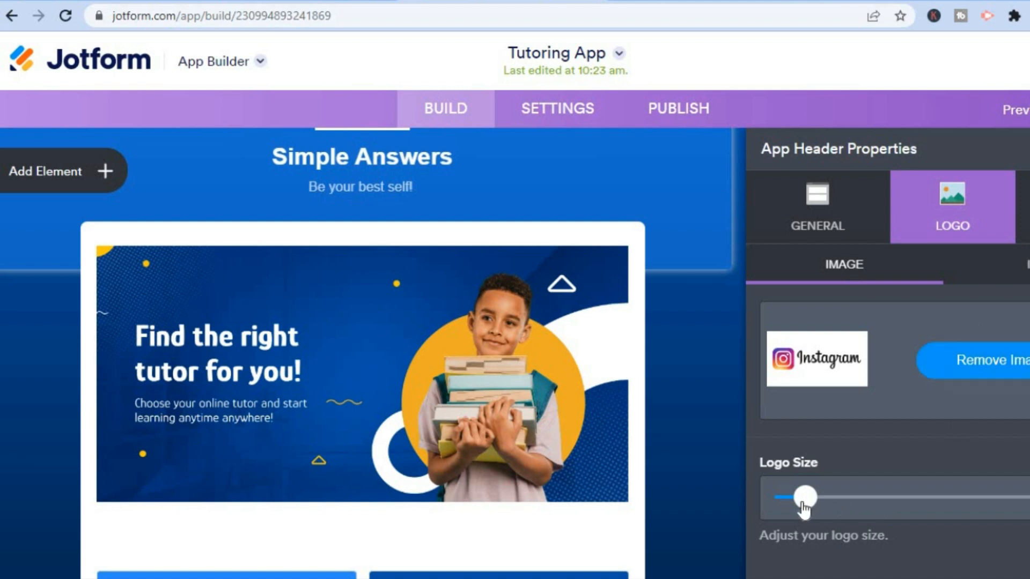
pyautogui.moveTo(801, 504)
pyautogui.mouseDown()
pyautogui.moveTo(850, 506)
pyautogui.moveTo(796, 506)
pyautogui.moveTo(810, 505)
pyautogui.mouseUp()
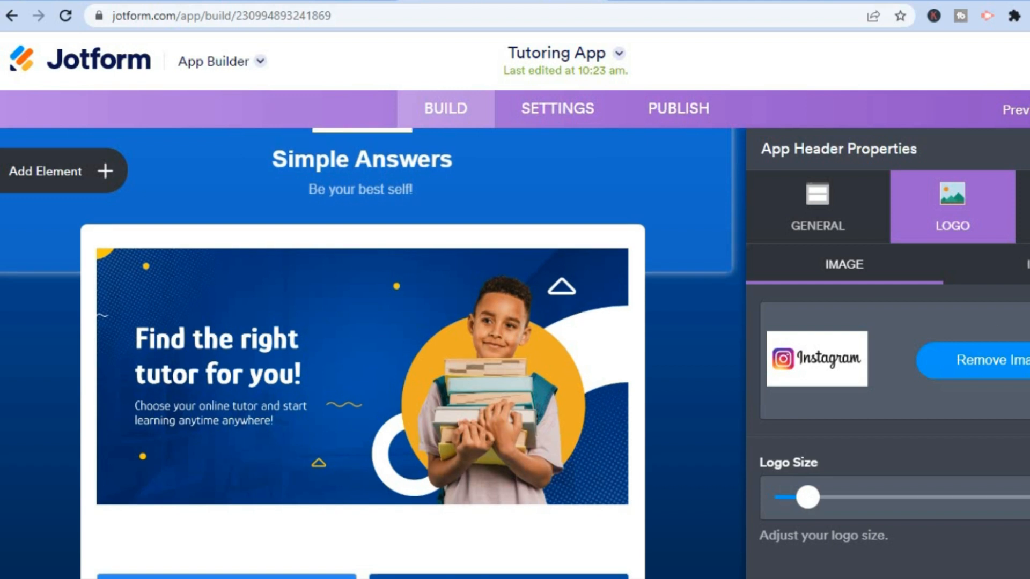
# Review the tutor banner image's properties, including its source image, alternative text, image link, shrink and duplicate options.
pyautogui.click(272, 160)
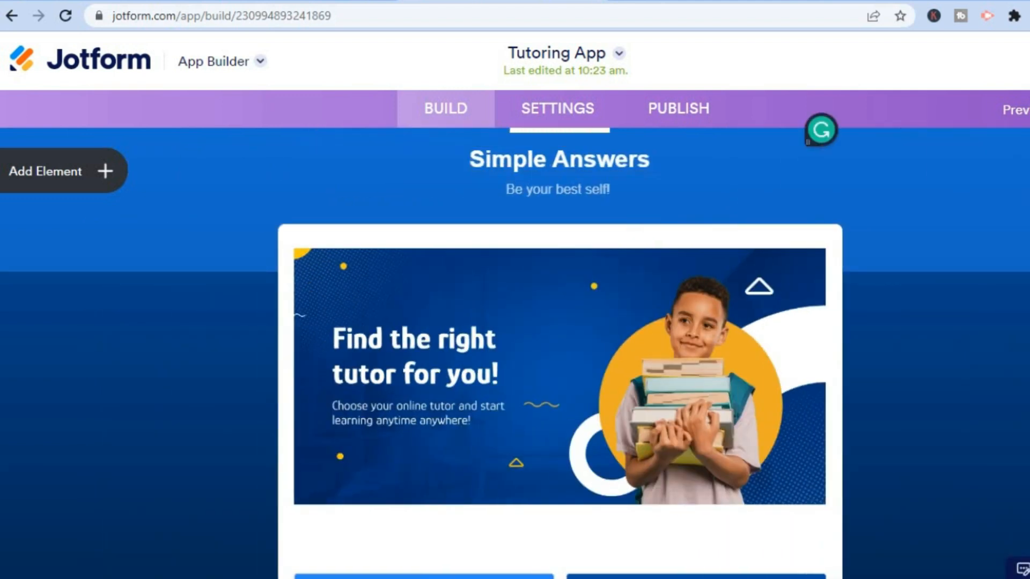
pyautogui.scroll(-3, 839, 301)
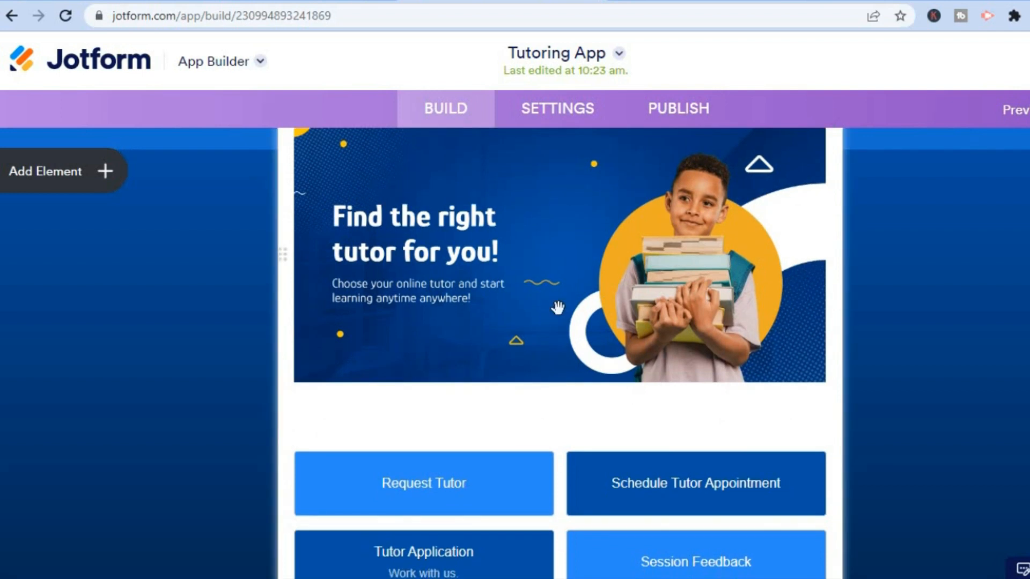
pyautogui.click(558, 307)
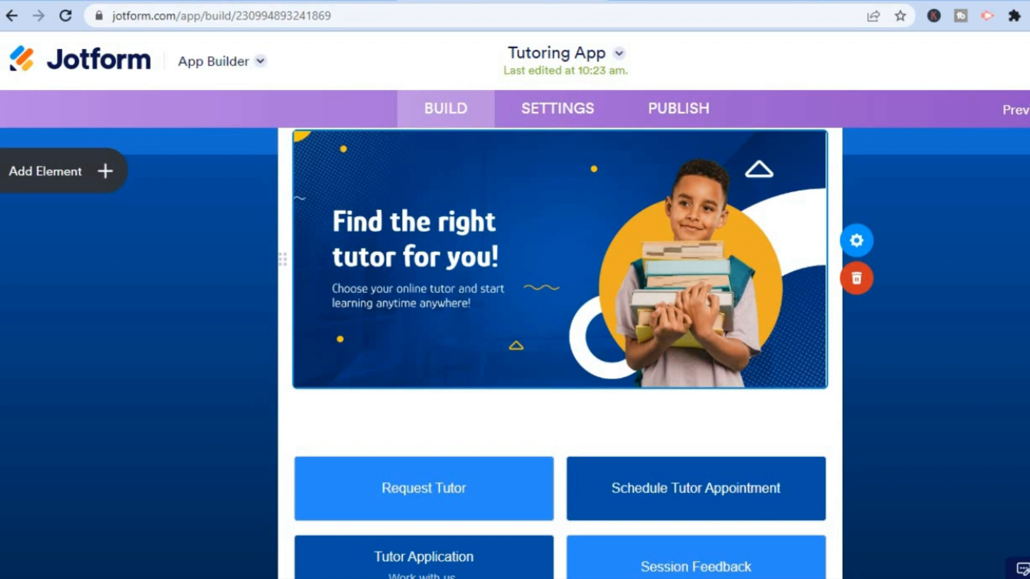
pyautogui.scroll(1, 634, 349)
pyautogui.click(634, 350)
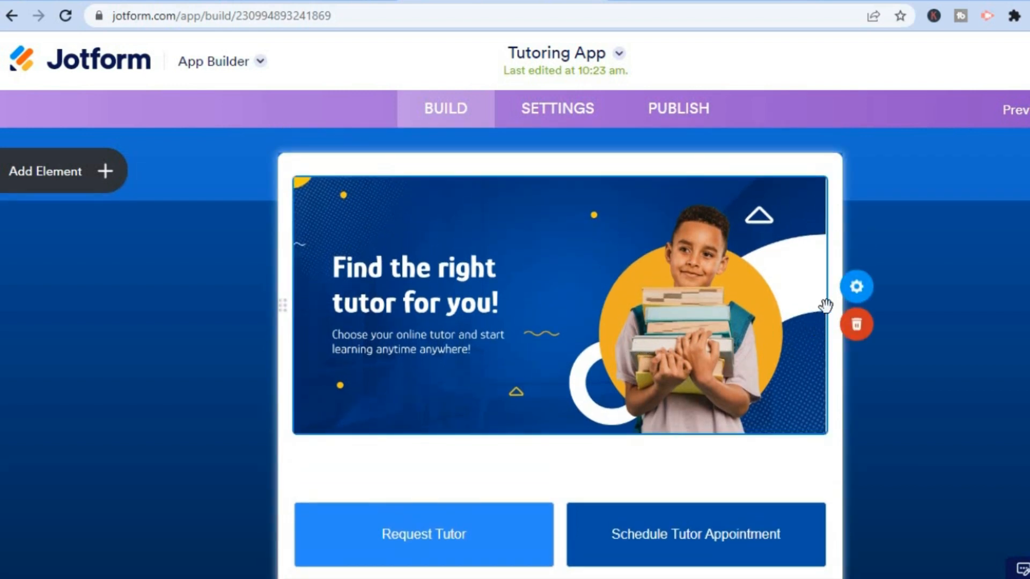
pyautogui.click(858, 289)
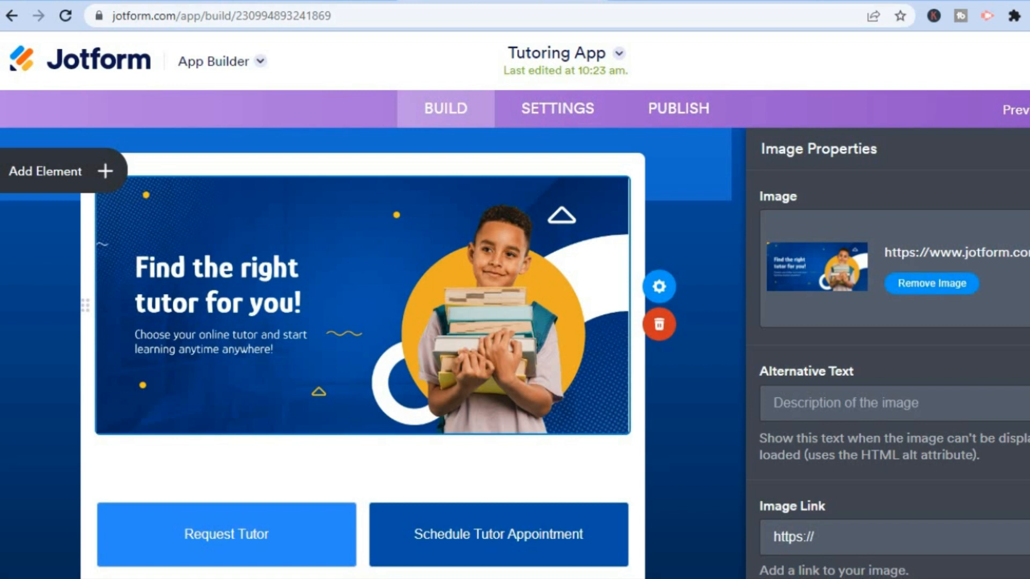
pyautogui.scroll(-4, 893, 354)
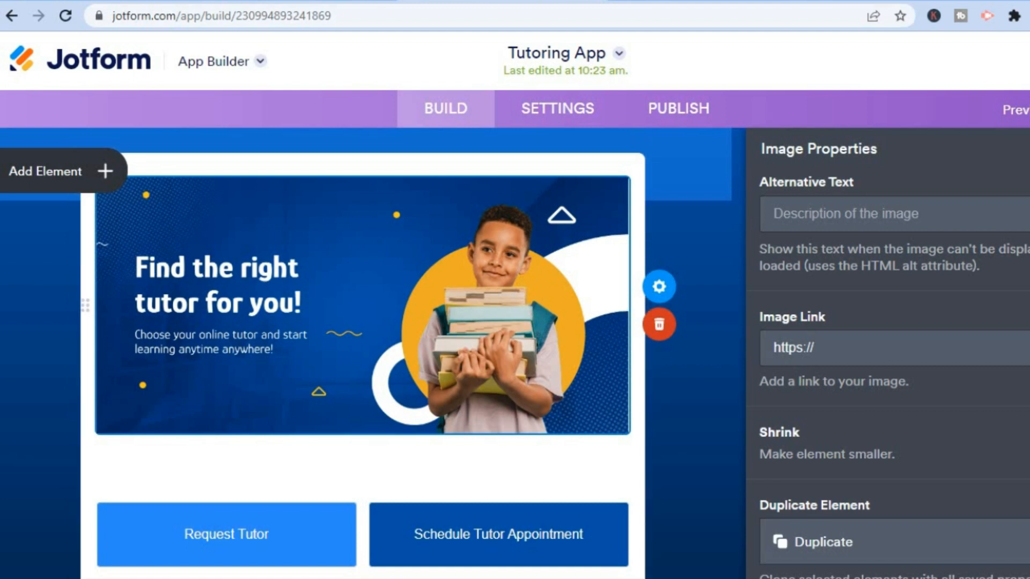
pyautogui.scroll(-1, 890, 375)
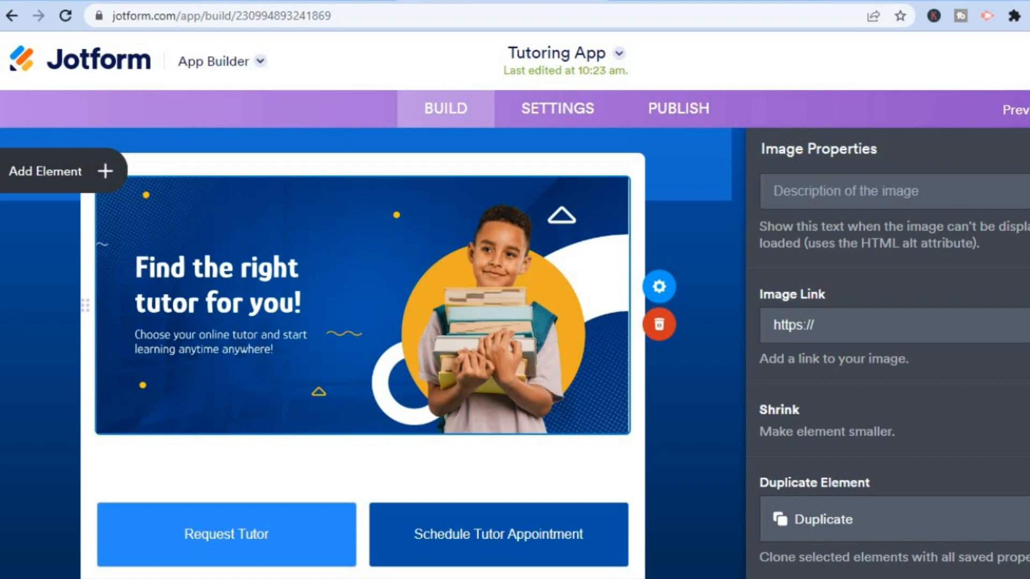
pyautogui.click(1028, 148)
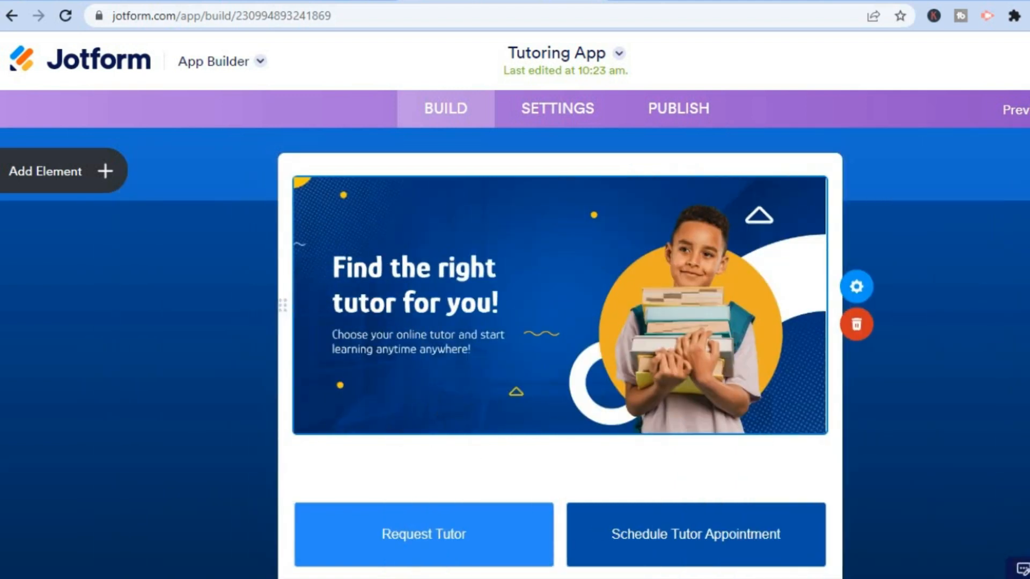
# Add a Button element directly below the tutor banner image, above the Request Tutor button.
pyautogui.scroll(-14, 559, 344)
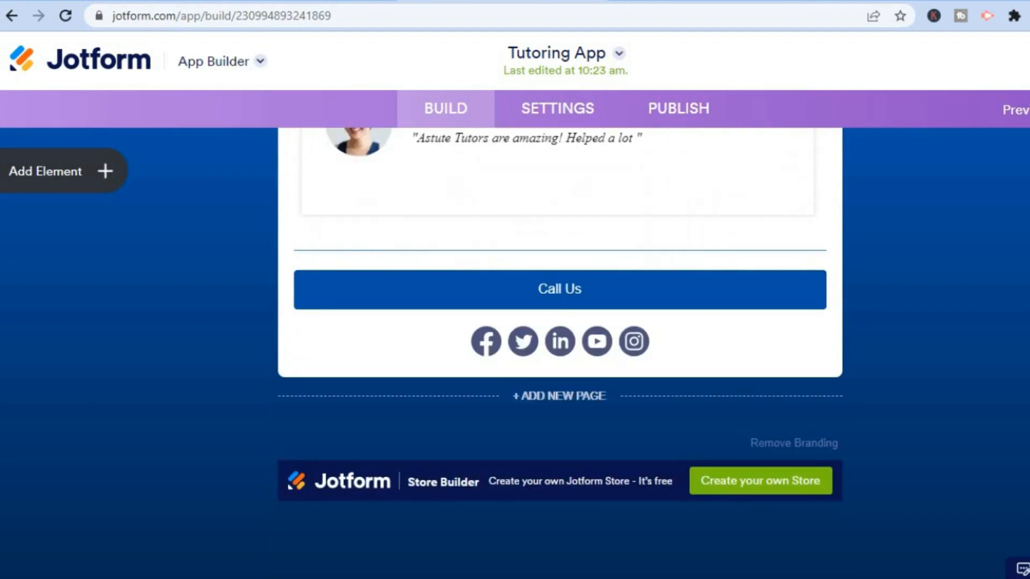
pyautogui.scroll(11, 560, 343)
pyautogui.scroll(1, 560, 343)
pyautogui.scroll(5, 560, 343)
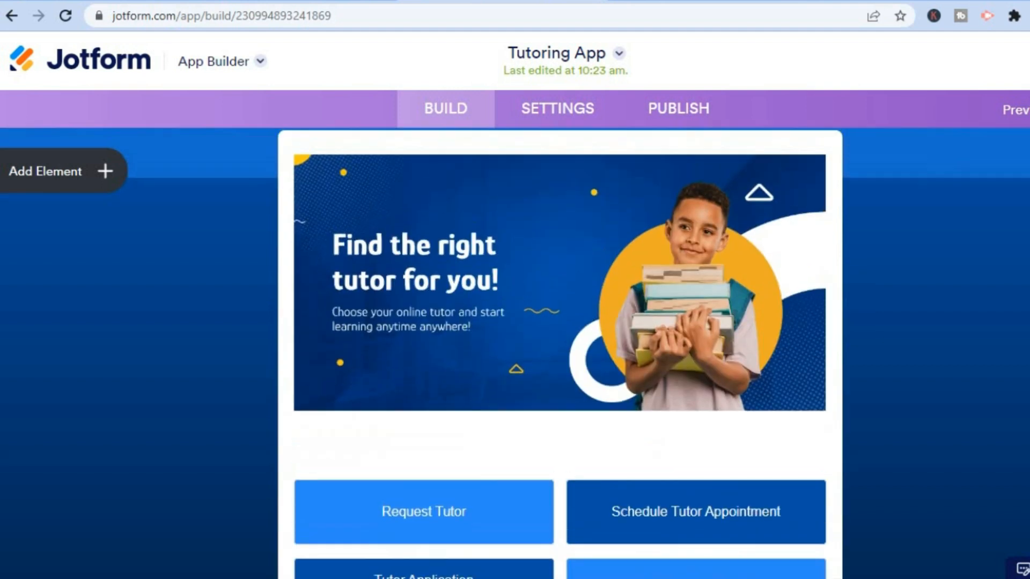
pyautogui.click(84, 181)
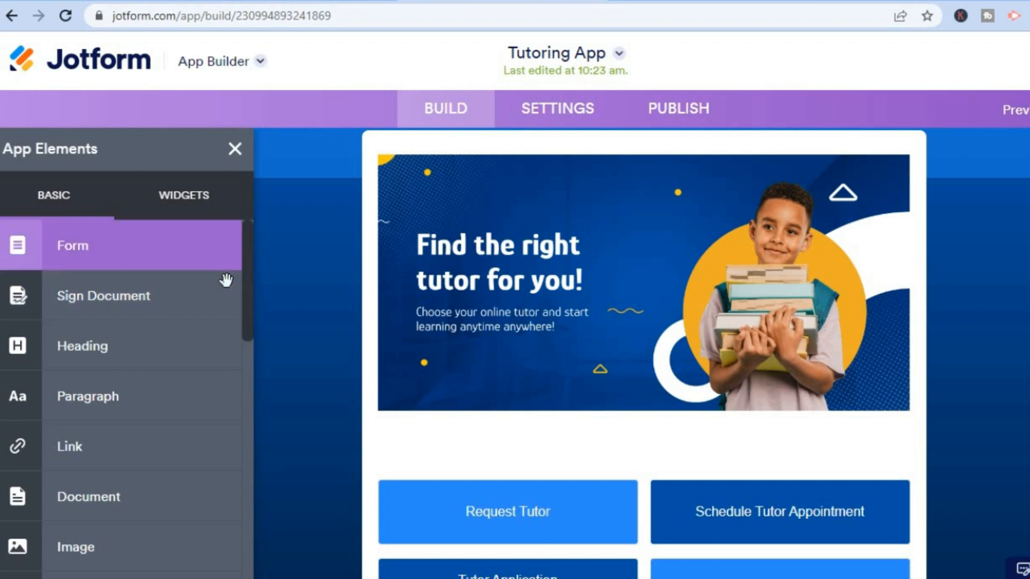
pyautogui.scroll(-5, 246, 311)
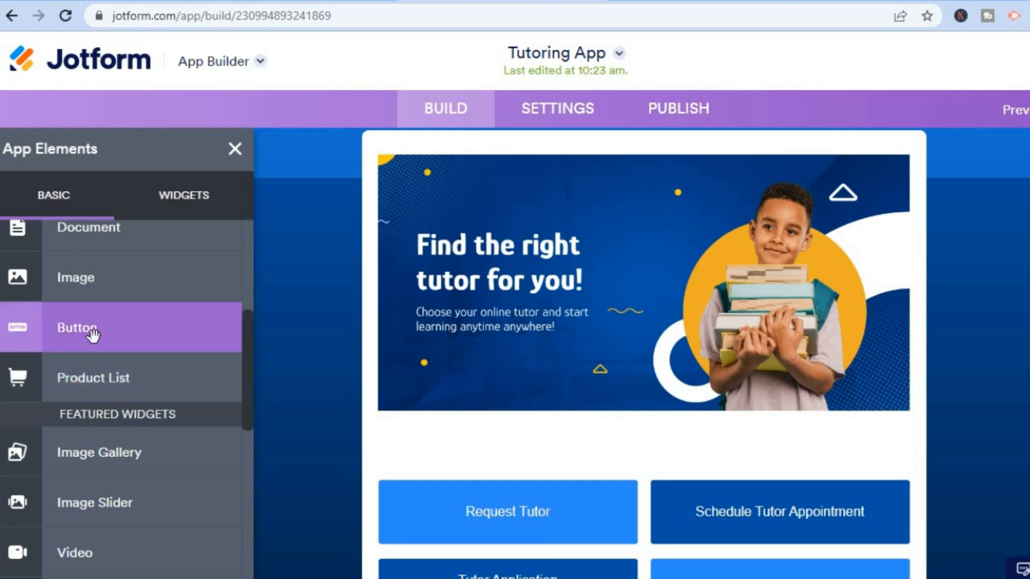
pyautogui.moveTo(99, 333); pyautogui.dragTo(615, 460)
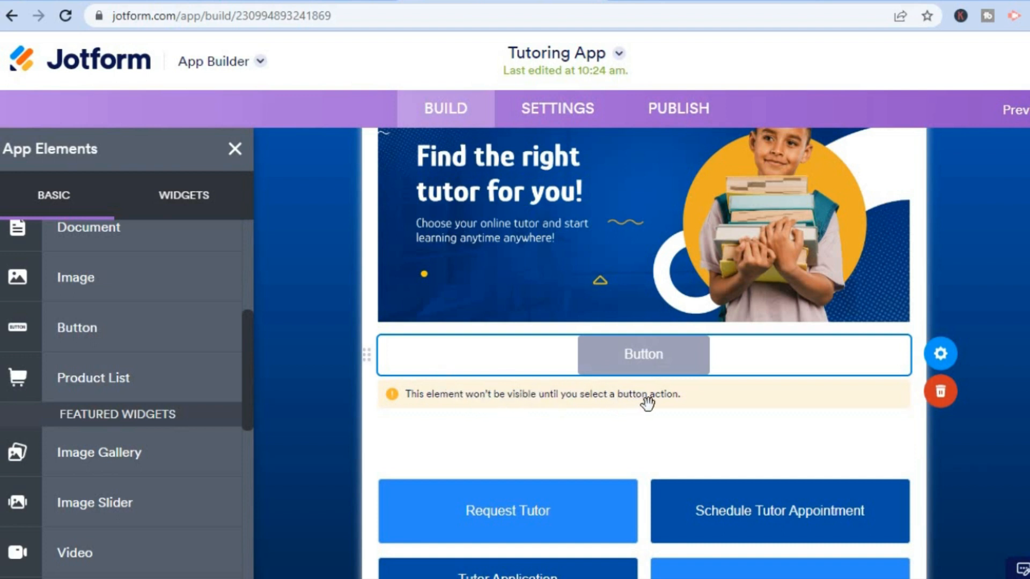
# Set the new button's text to "Read More" and its action to Visit URL.
pyautogui.click(960, 356)
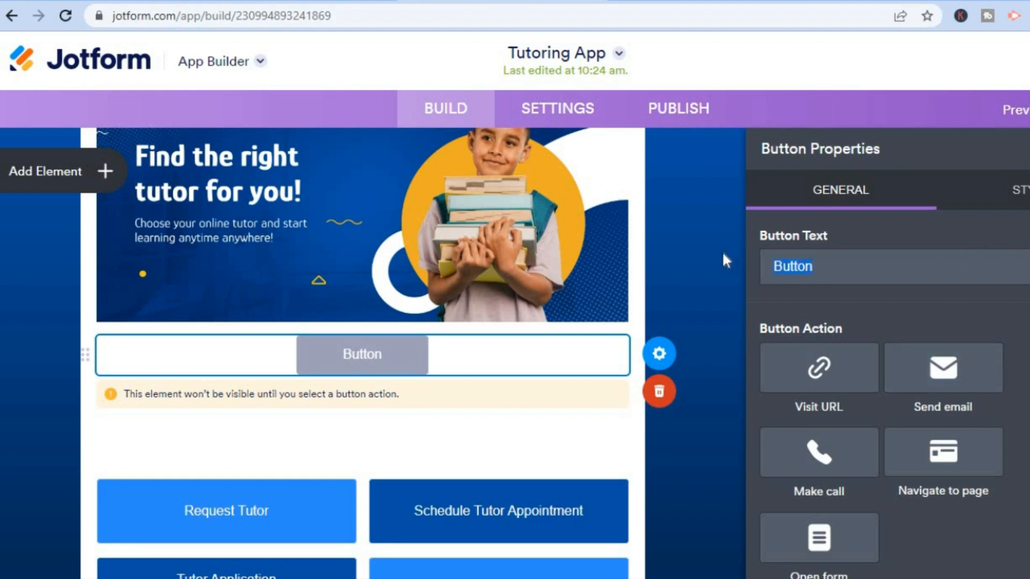
pyautogui.write('Rea')
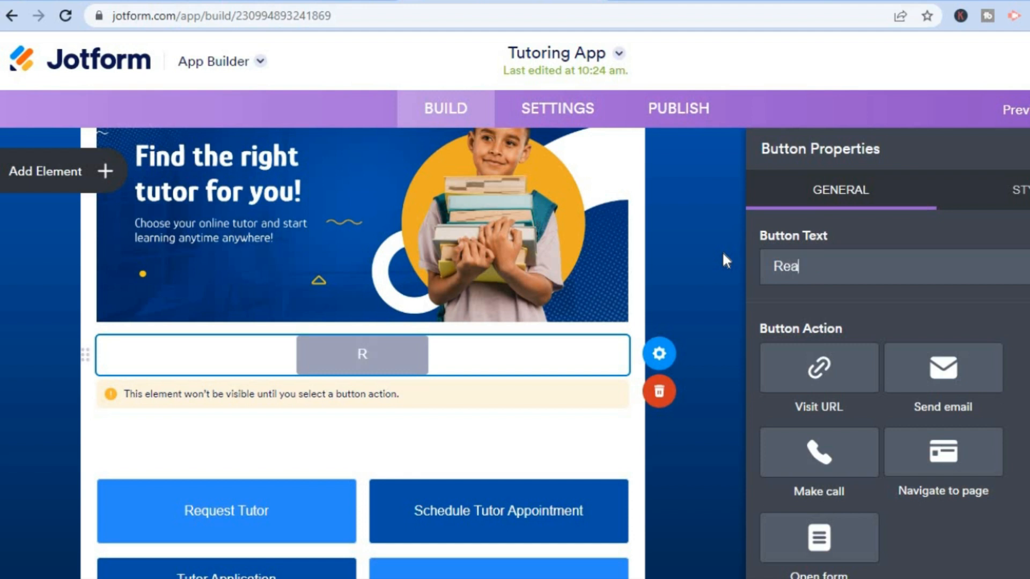
pyautogui.write('d More')
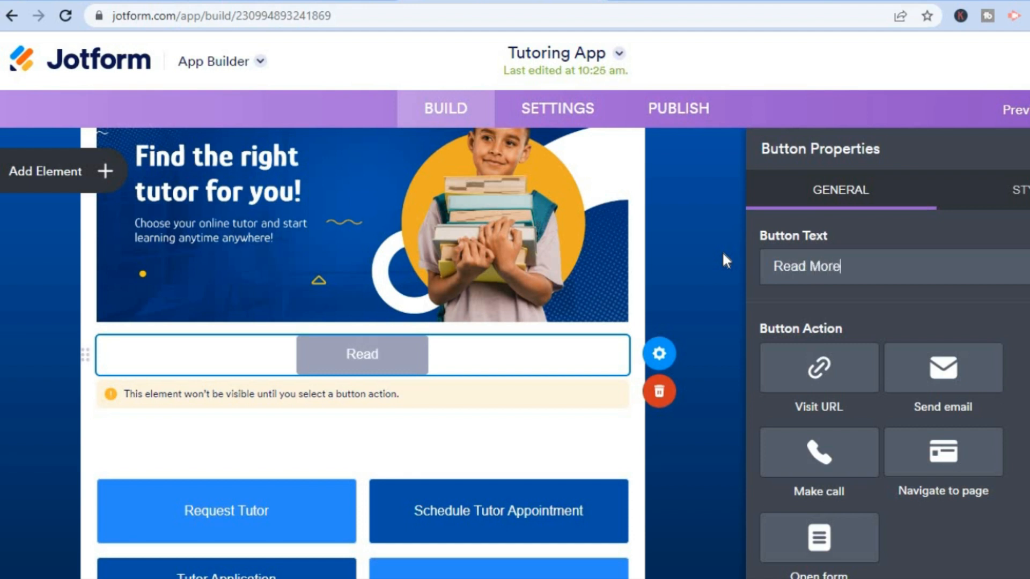
pyautogui.click(812, 369)
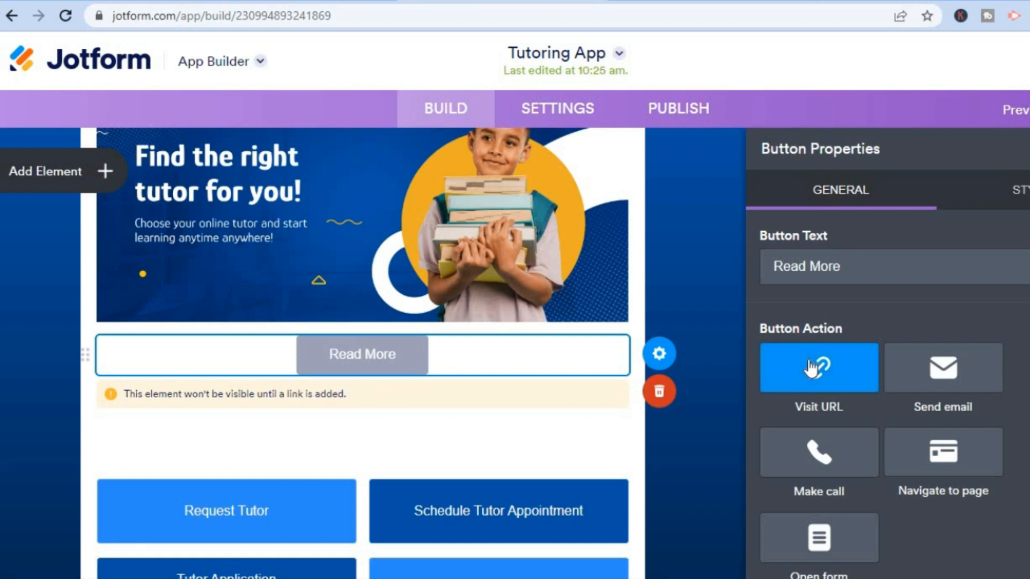
pyautogui.scroll(-2, 885, 376)
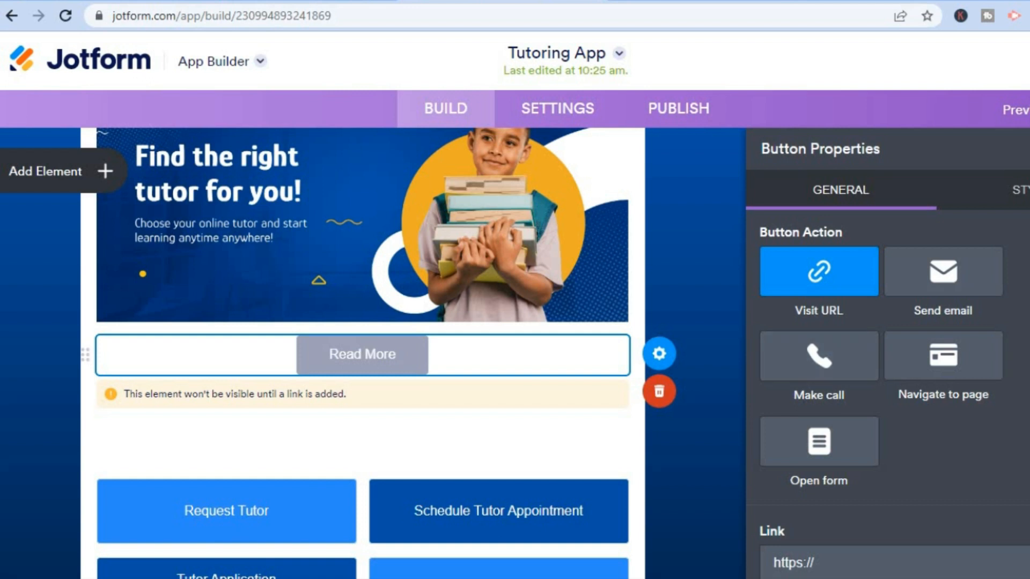
pyautogui.scroll(-3, 888, 394)
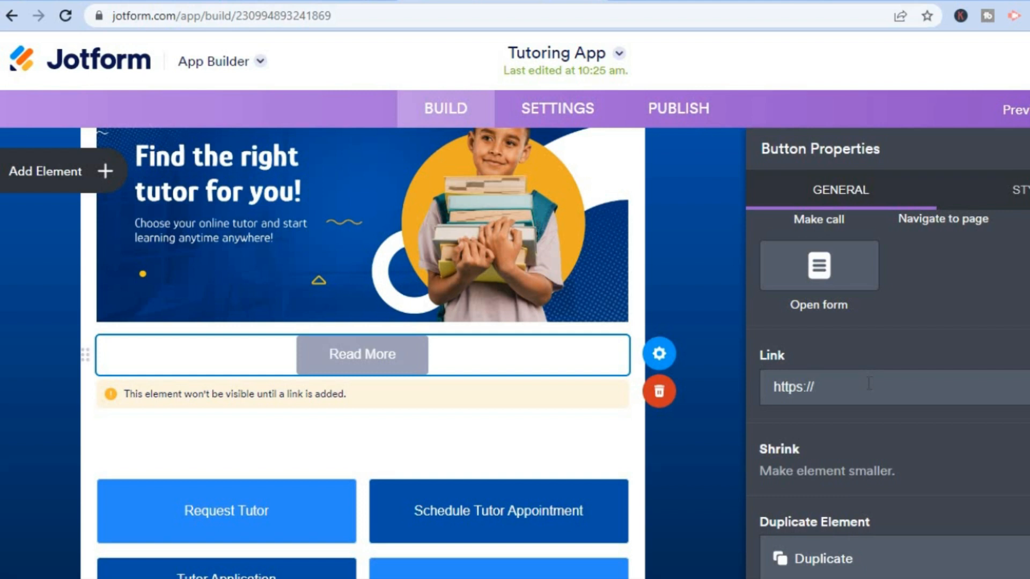
pyautogui.scroll(4, 835, 409)
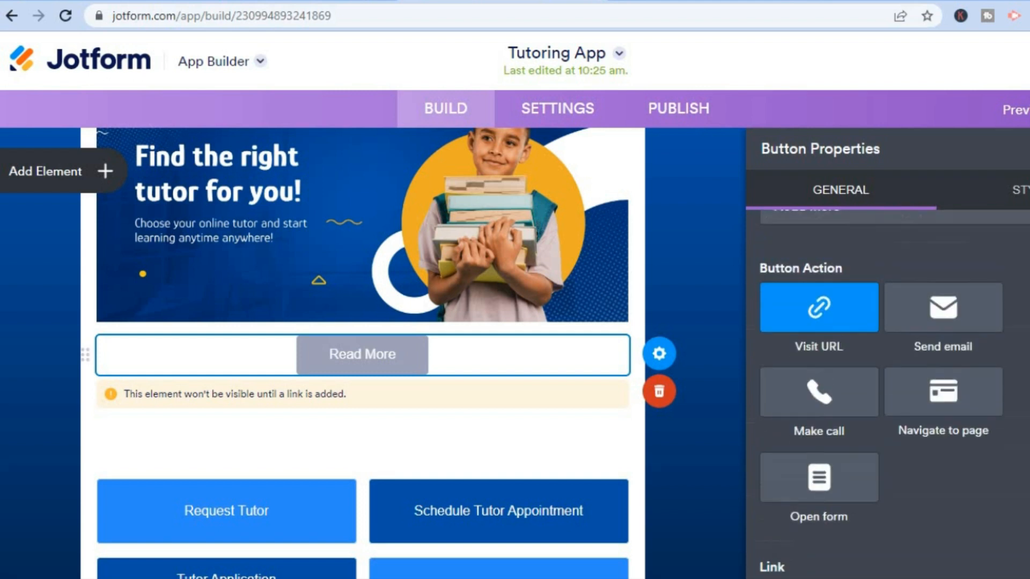
# Try the Make call action on the Read More button and delete the button from the page.
pyautogui.click(835, 409)
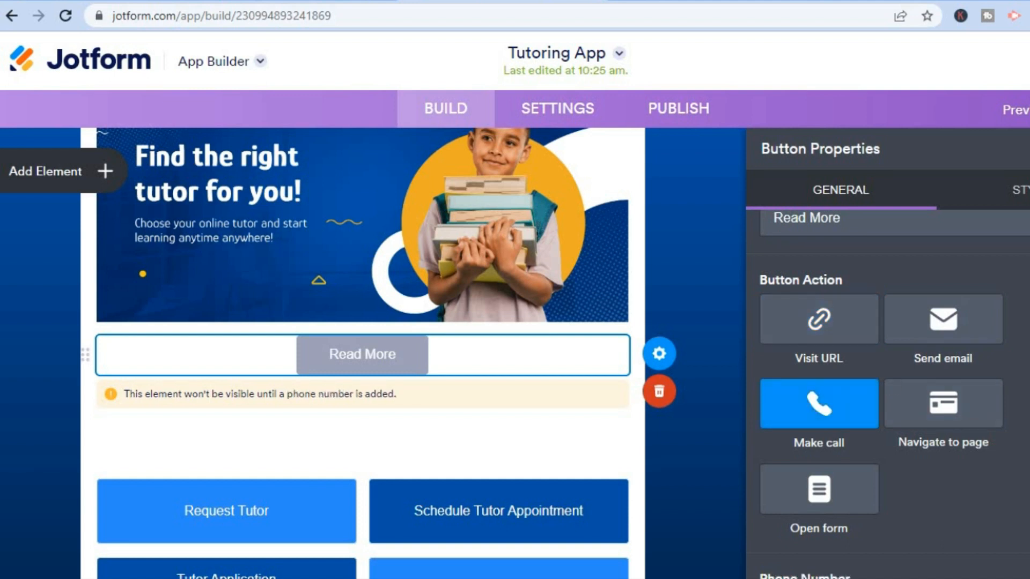
pyautogui.scroll(-4, 888, 395)
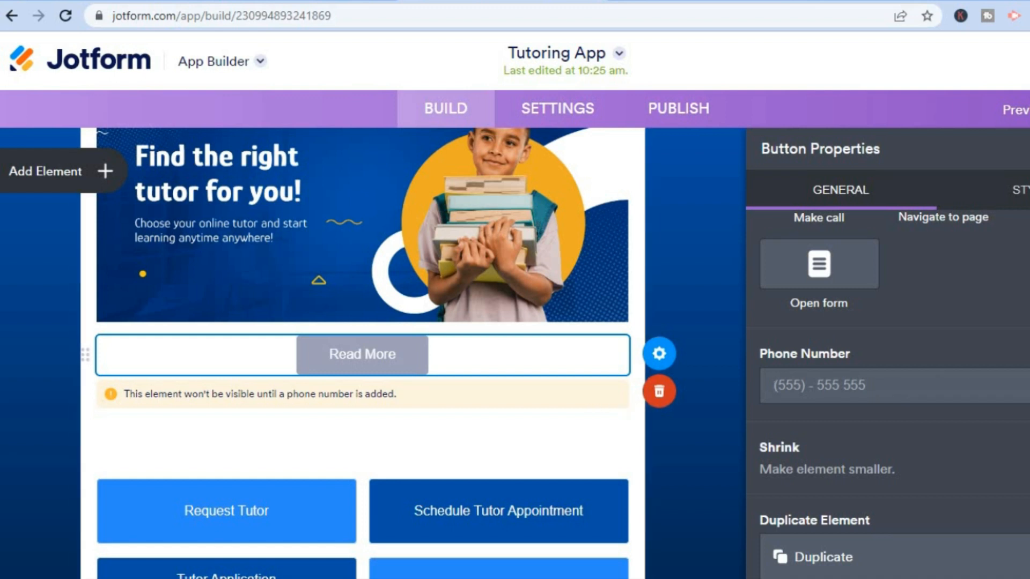
pyautogui.click(1028, 149)
pyautogui.click(856, 390)
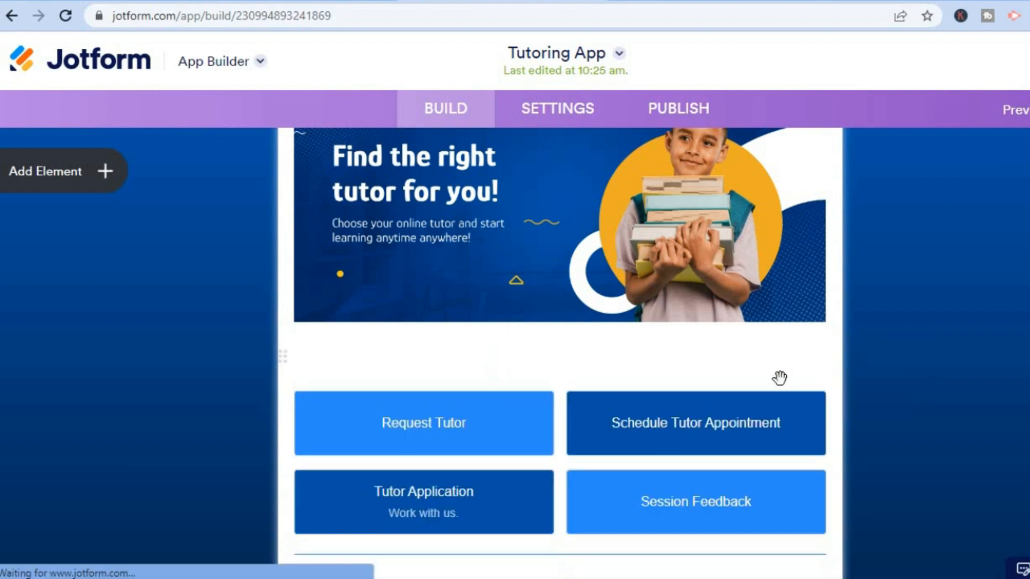
# Look through the available basic app elements, including the featured widgets, data elements and page elements.
pyautogui.click(67, 173)
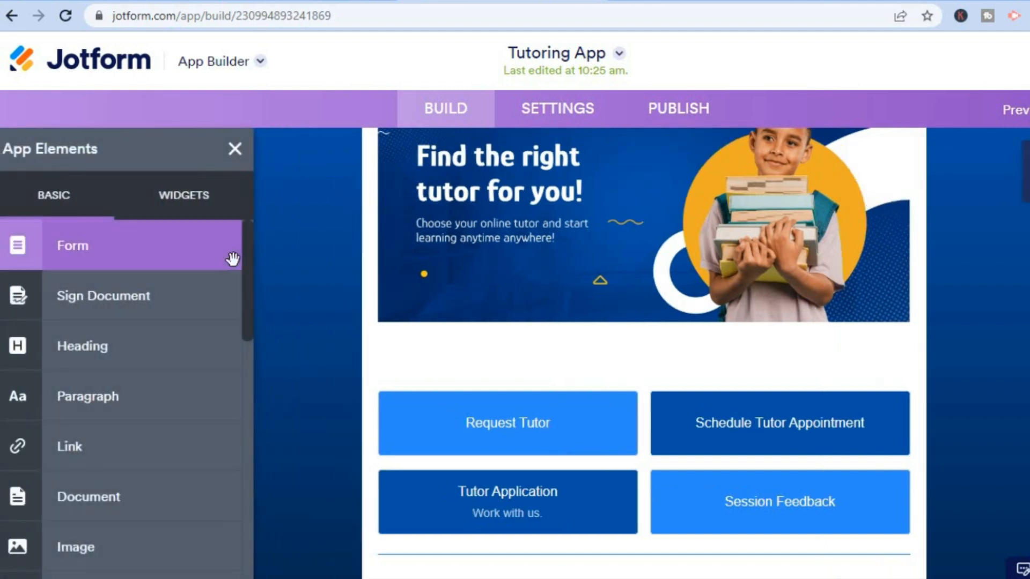
pyautogui.moveTo(252, 268)
pyautogui.mouseDown()
pyautogui.moveTo(256, 356)
pyautogui.moveTo(262, 272)
pyautogui.mouseUp()
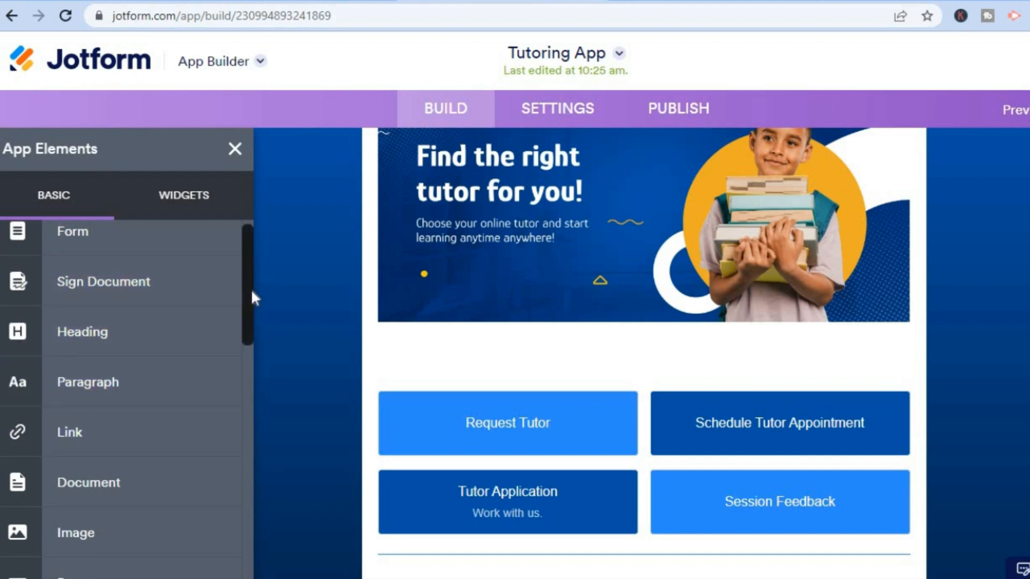
pyautogui.moveTo(251, 292); pyautogui.dragTo(249, 432)
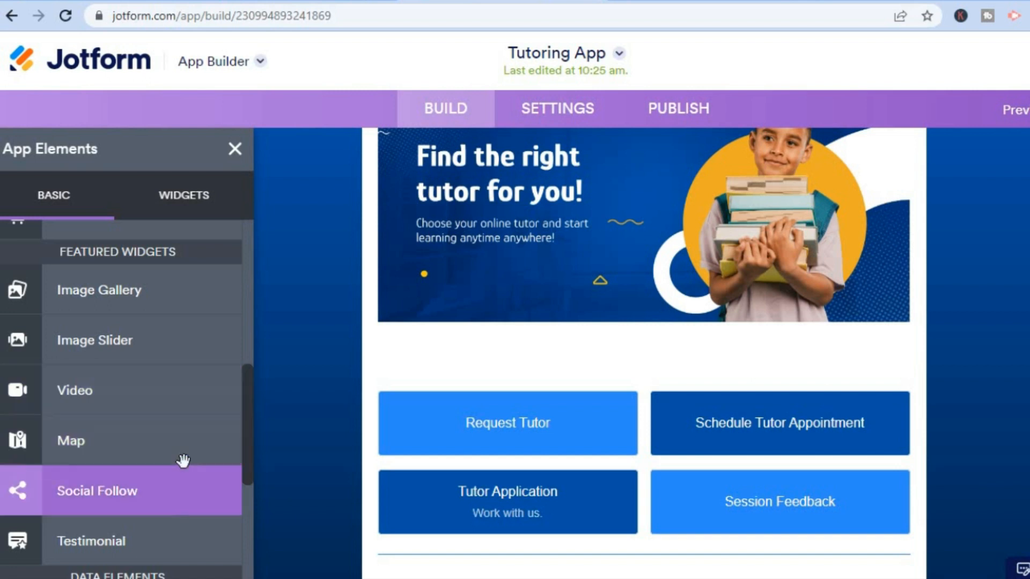
pyautogui.moveTo(246, 434); pyautogui.dragTo(248, 495)
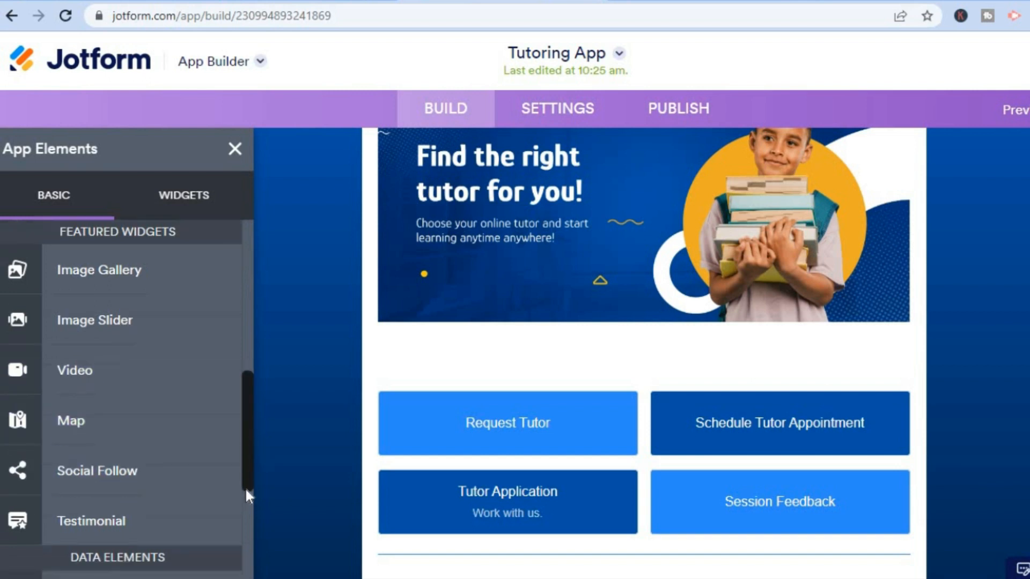
pyautogui.scroll(-3, 247, 488)
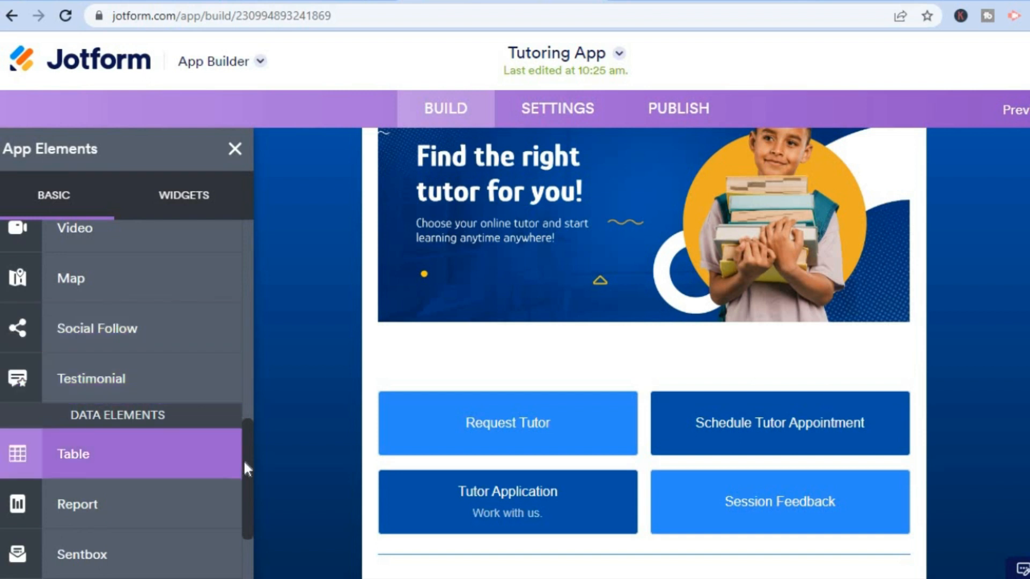
pyautogui.moveTo(248, 469); pyautogui.dragTo(242, 529)
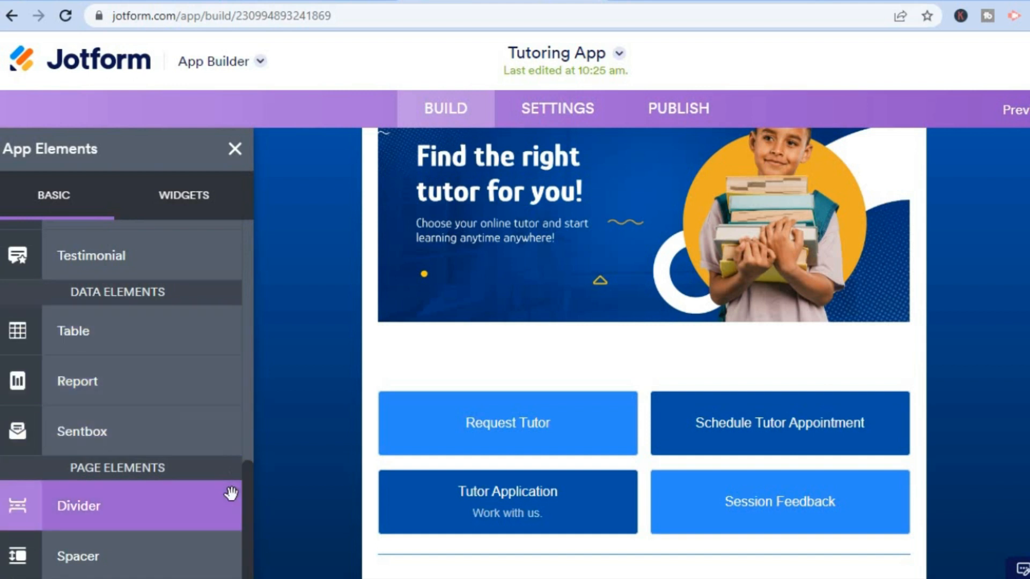
pyautogui.click(234, 149)
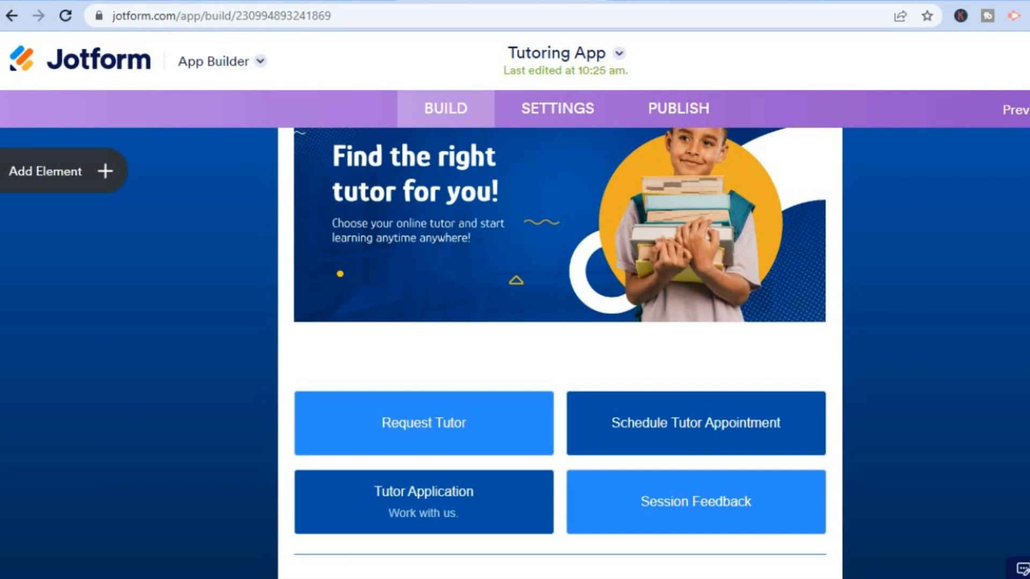
# Open the Agreed Tutoring product's price for editing in the Type of Tutoring product list.
pyautogui.scroll(-12, 560, 353)
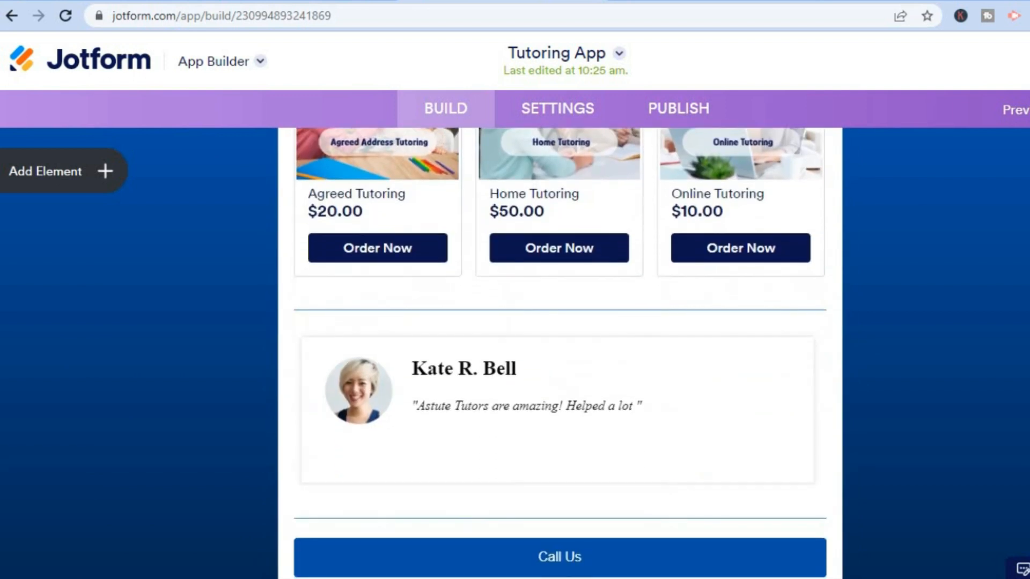
pyautogui.scroll(5, 349, 441)
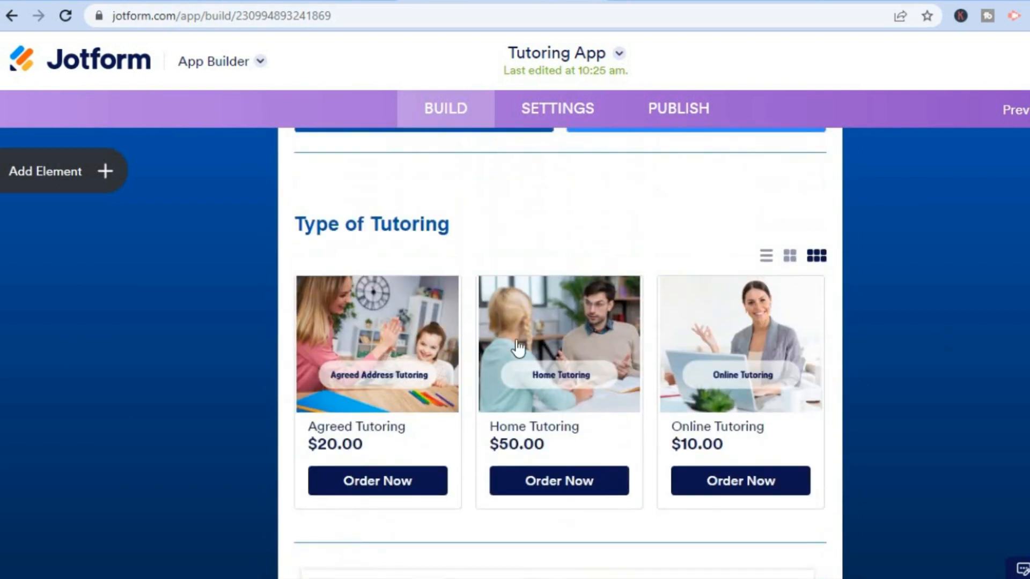
pyautogui.click(349, 442)
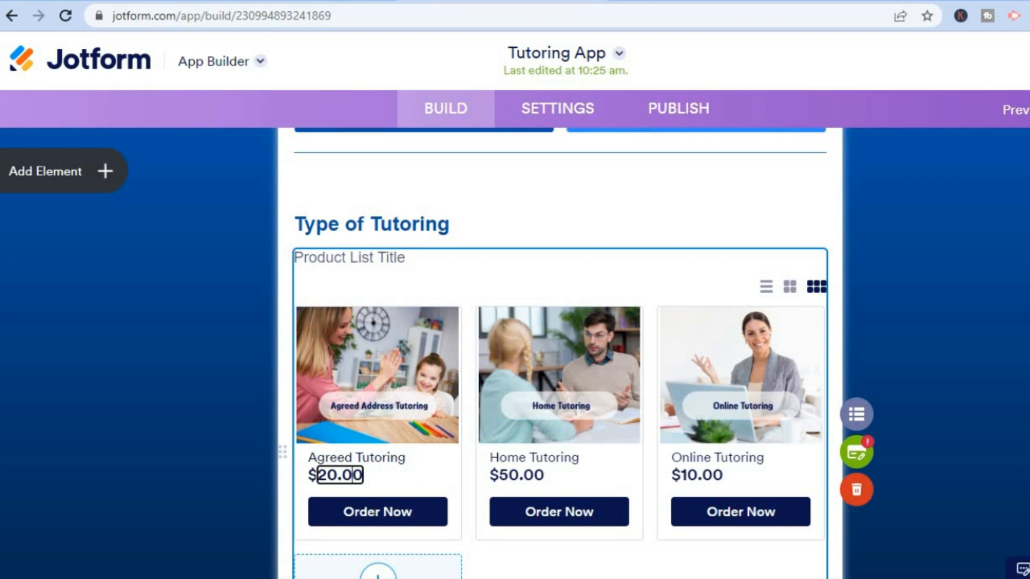
# Set the start color of the app background to the red #ab0030 in the App Designer.
pyautogui.scroll(2, 788, 421)
pyautogui.scroll(7, 560, 354)
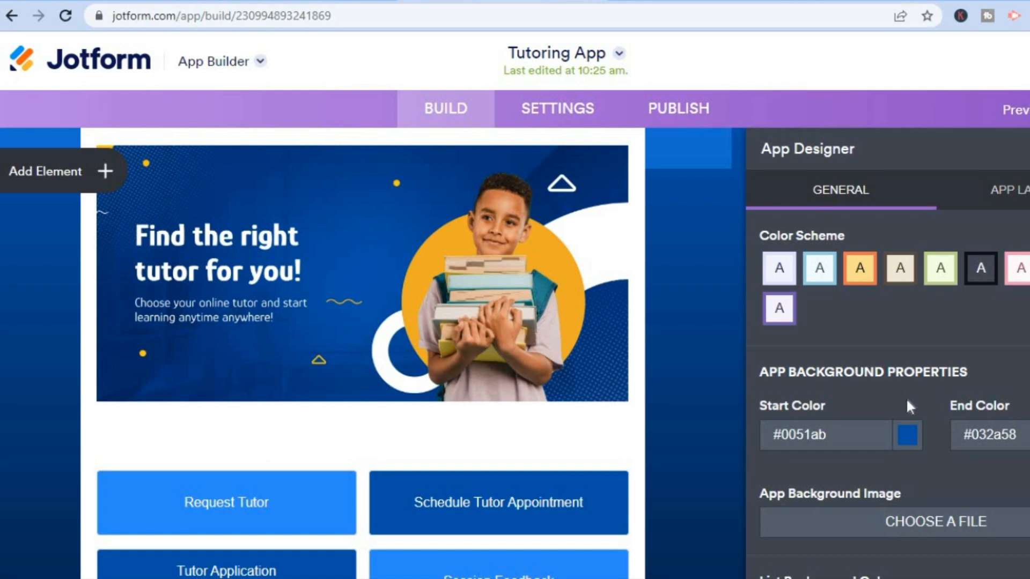
pyautogui.scroll(-2, 888, 375)
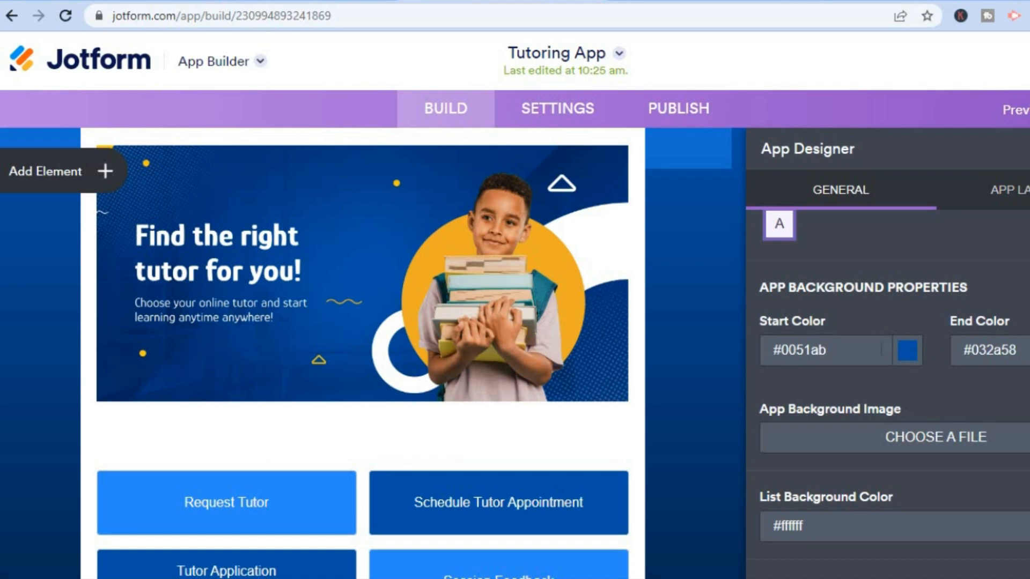
pyautogui.click(819, 350)
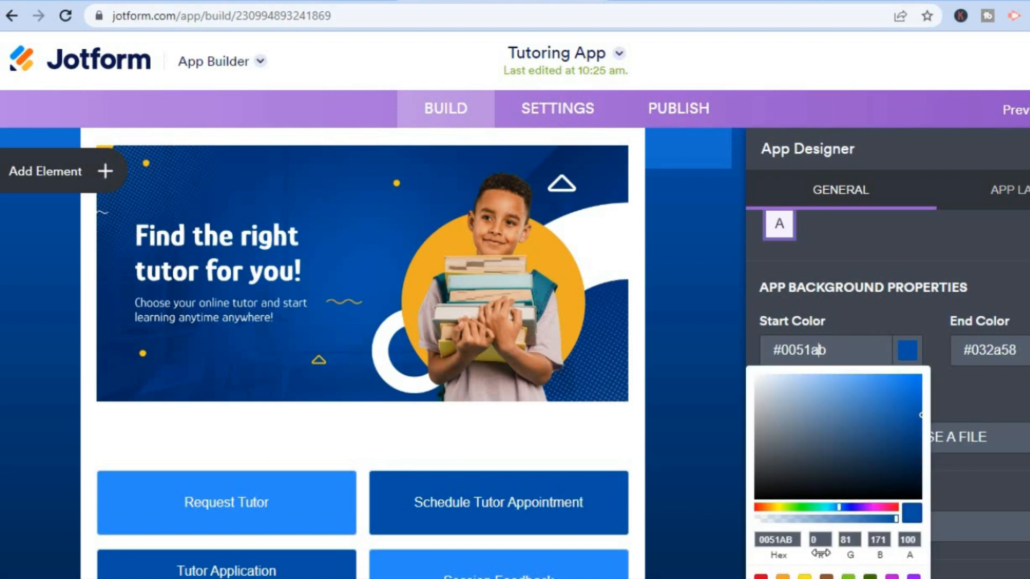
pyautogui.click(774, 508)
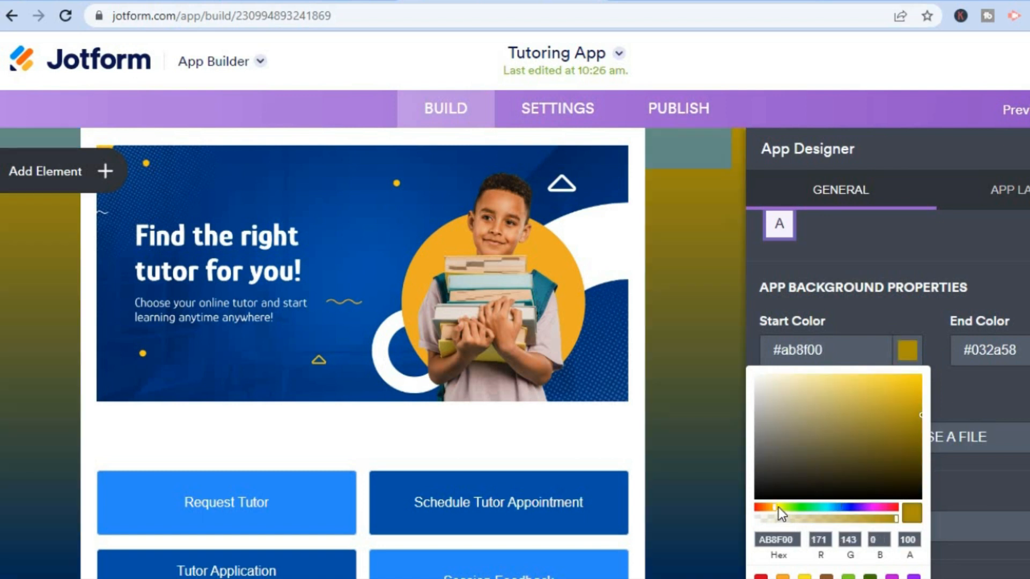
pyautogui.click(892, 505)
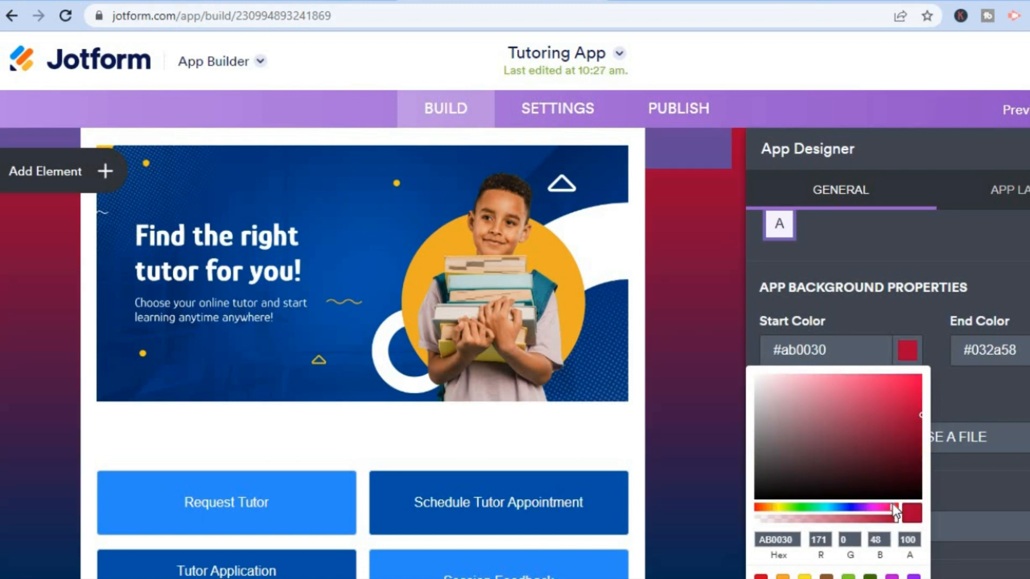
pyautogui.click(1013, 376)
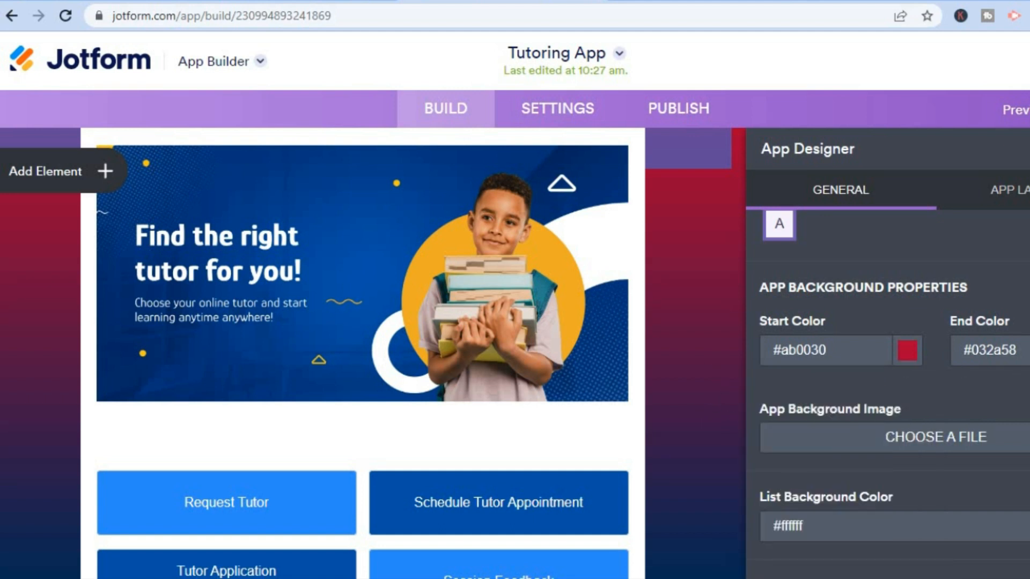
# Set the app's list background color to the brick red #ab4141.
pyautogui.scroll(-1, 888, 375)
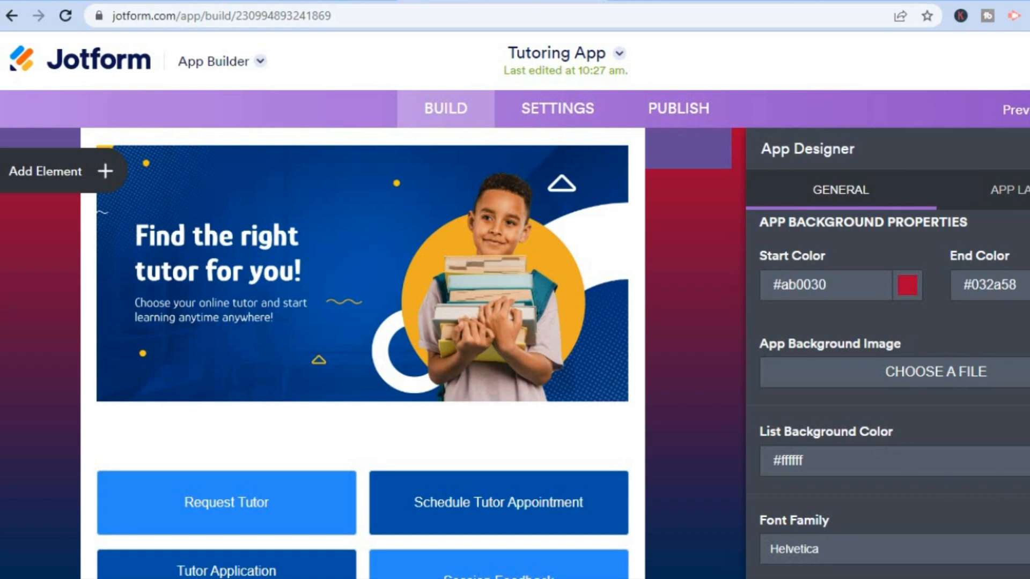
pyautogui.click(1014, 459)
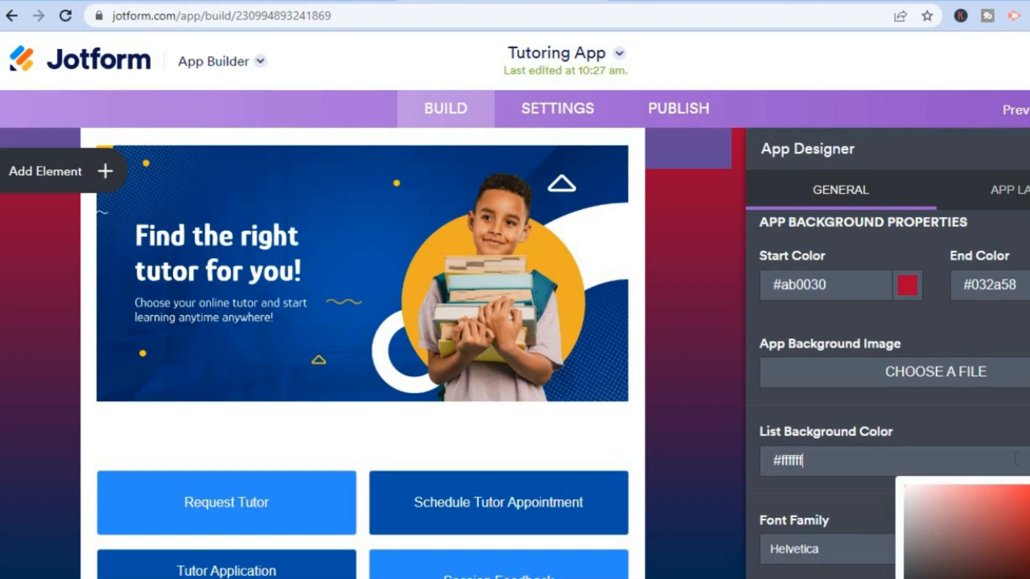
pyautogui.click(1007, 523)
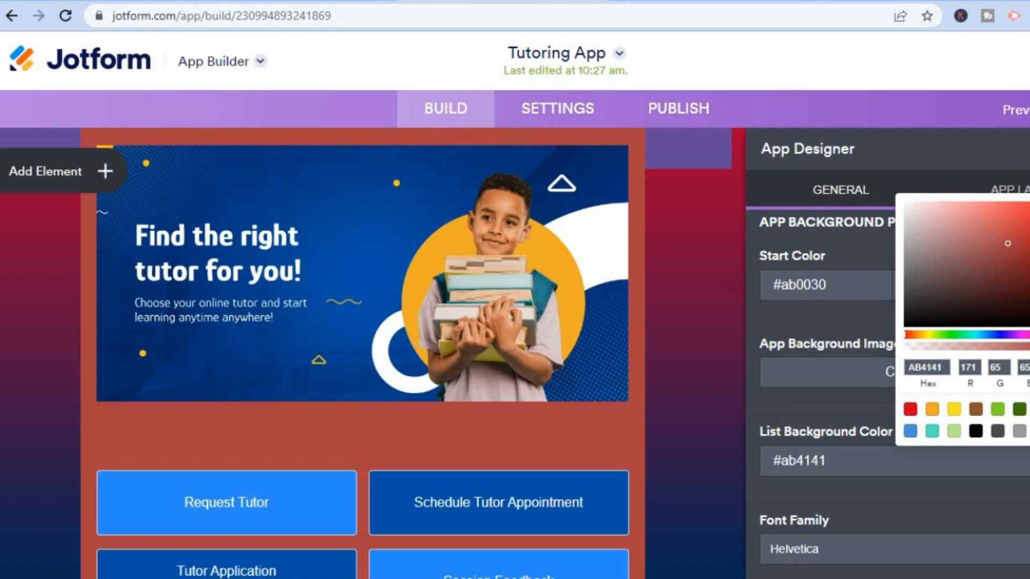
pyautogui.press('Escape')
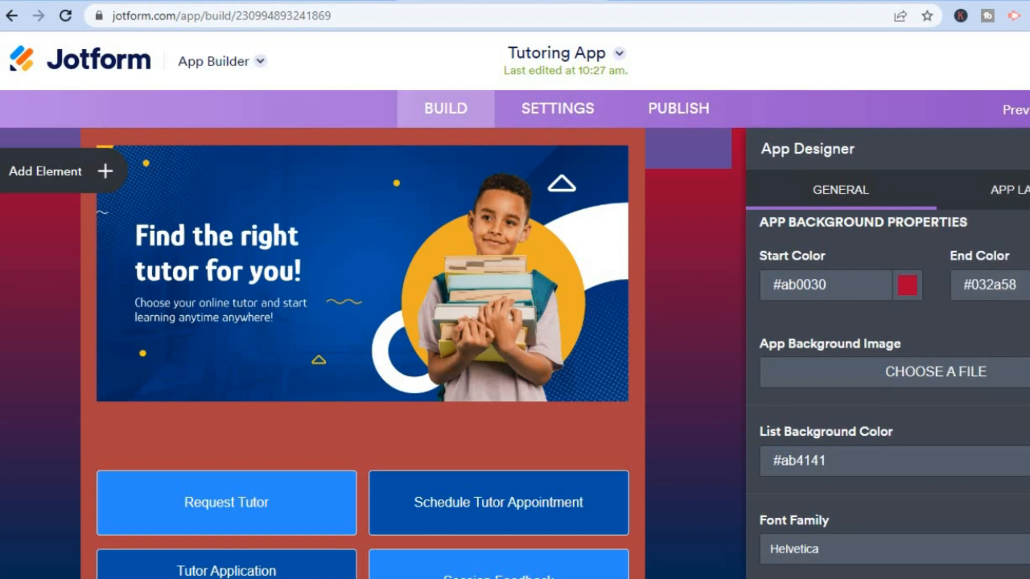
# Try the All Shrinked app layout and return the app to the Default layout.
pyautogui.click(1008, 190)
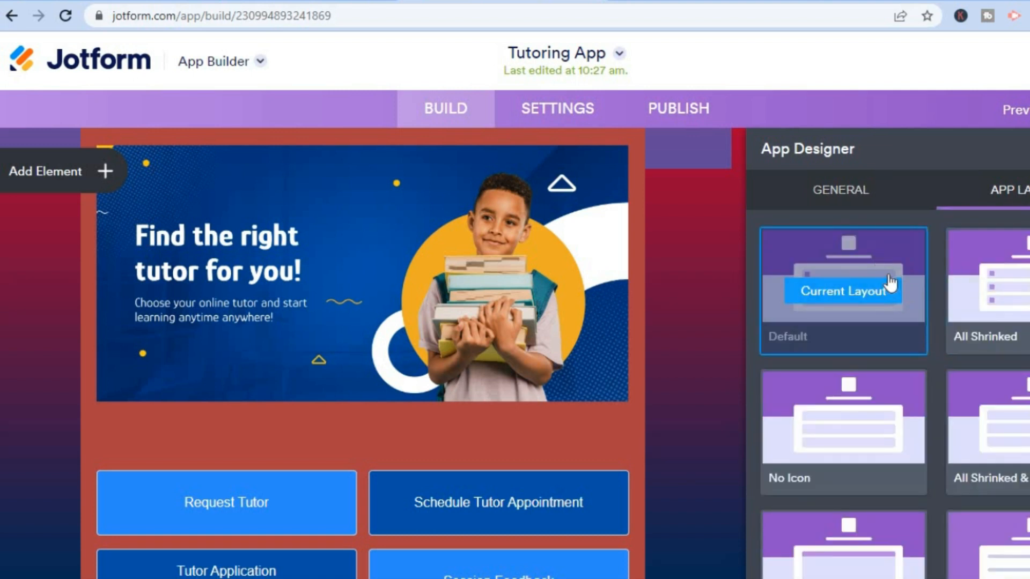
pyautogui.moveTo(1011, 271)
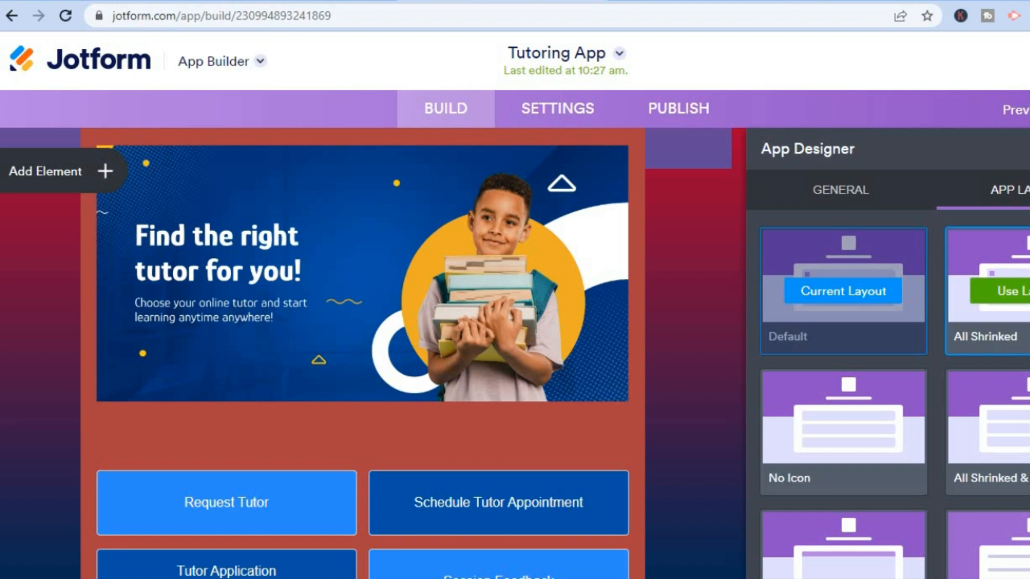
pyautogui.click(1022, 292)
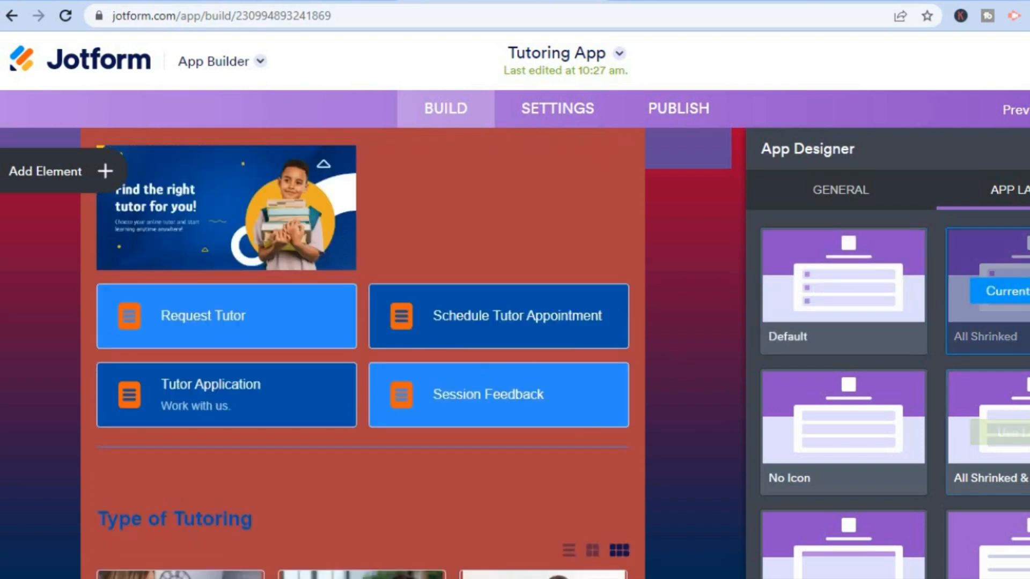
pyautogui.scroll(-5, 997, 432)
pyautogui.scroll(-3, 894, 395)
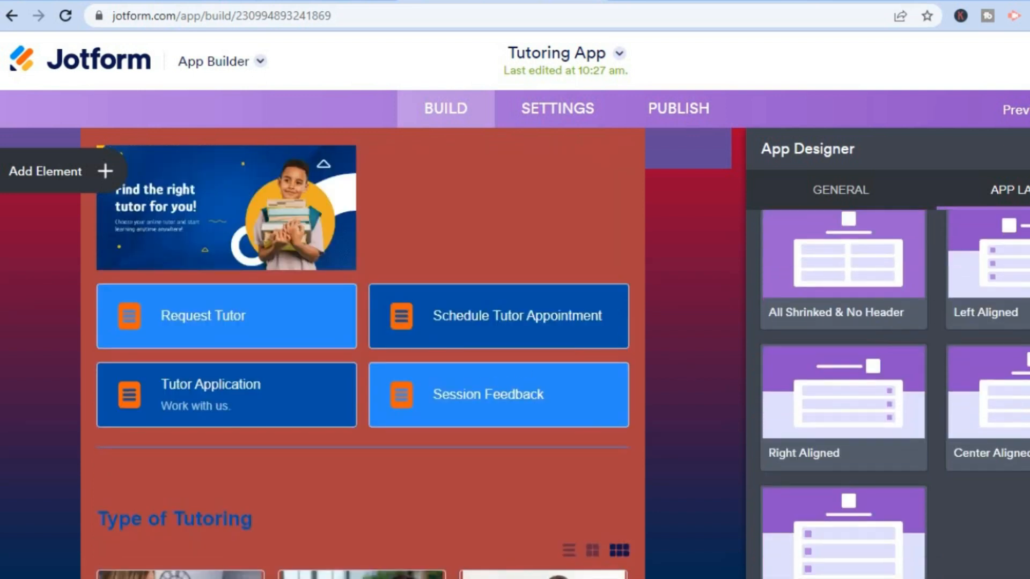
pyautogui.scroll(8, 842, 321)
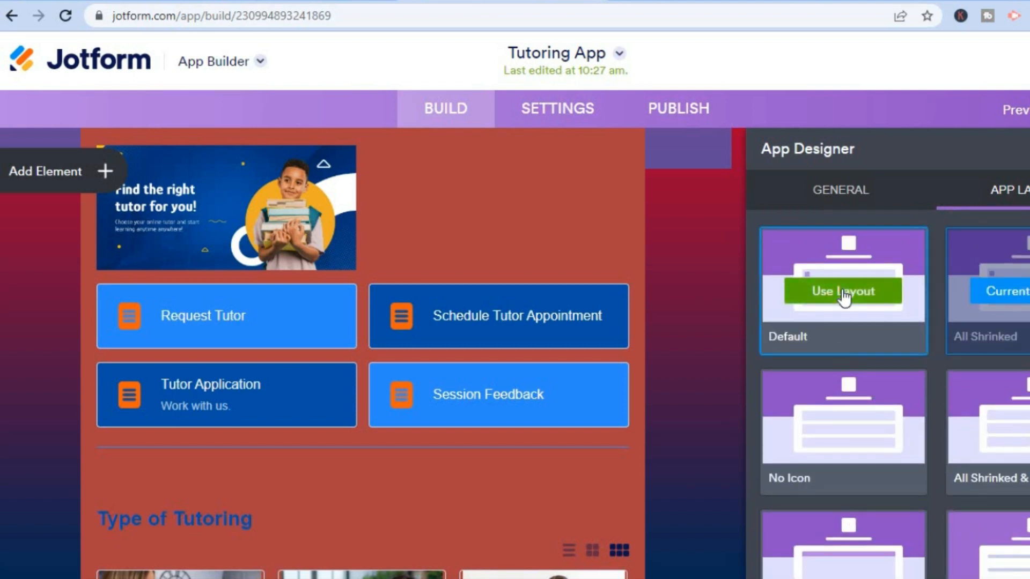
pyautogui.click(843, 292)
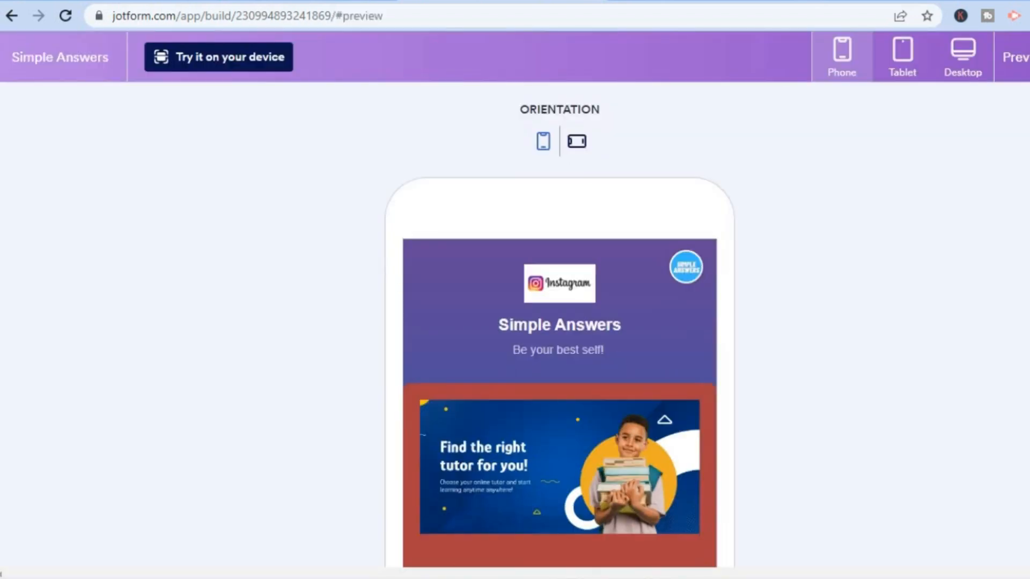
# Examine the phone preview of the app in portrait and landscape orientation, and return to the builder.
pyautogui.scroll(-5, 560, 322)
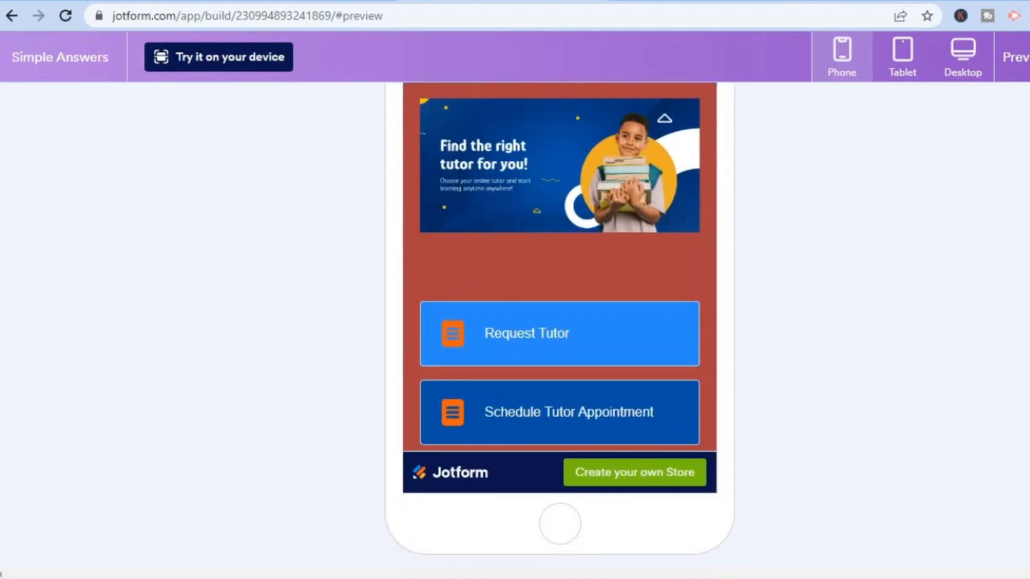
pyautogui.scroll(5, 559, 322)
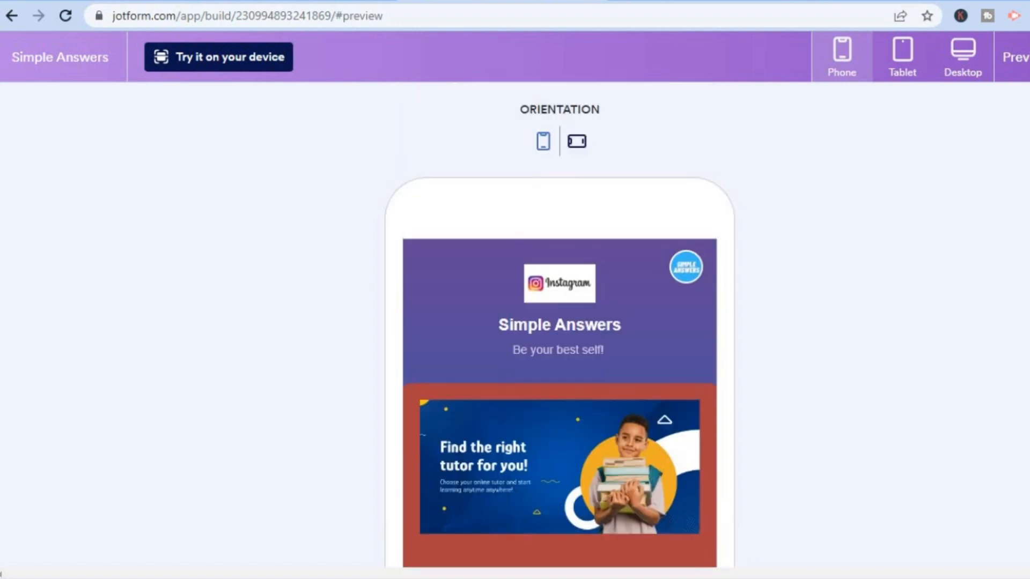
pyautogui.click(577, 145)
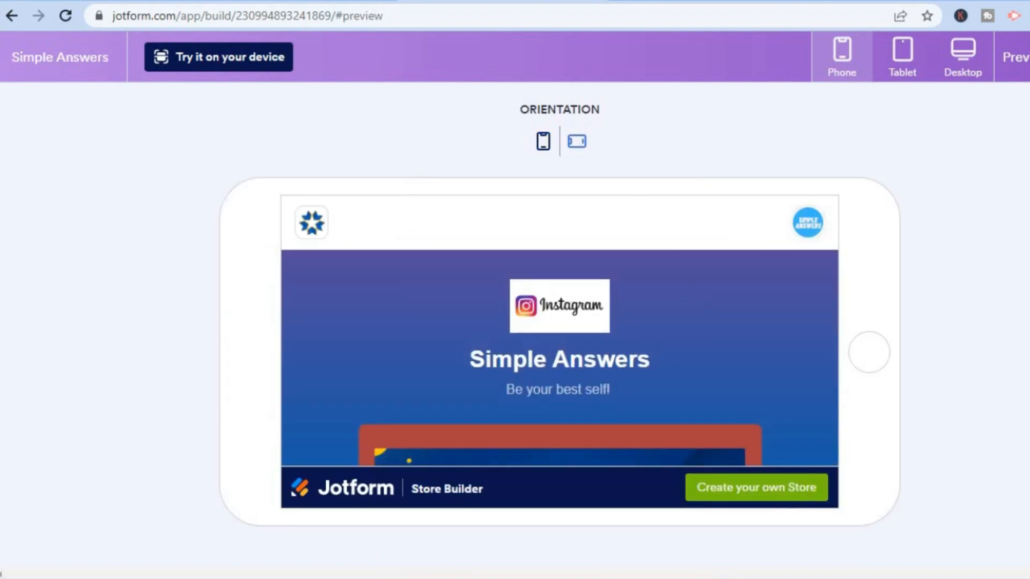
pyautogui.scroll(-1, 660, 185)
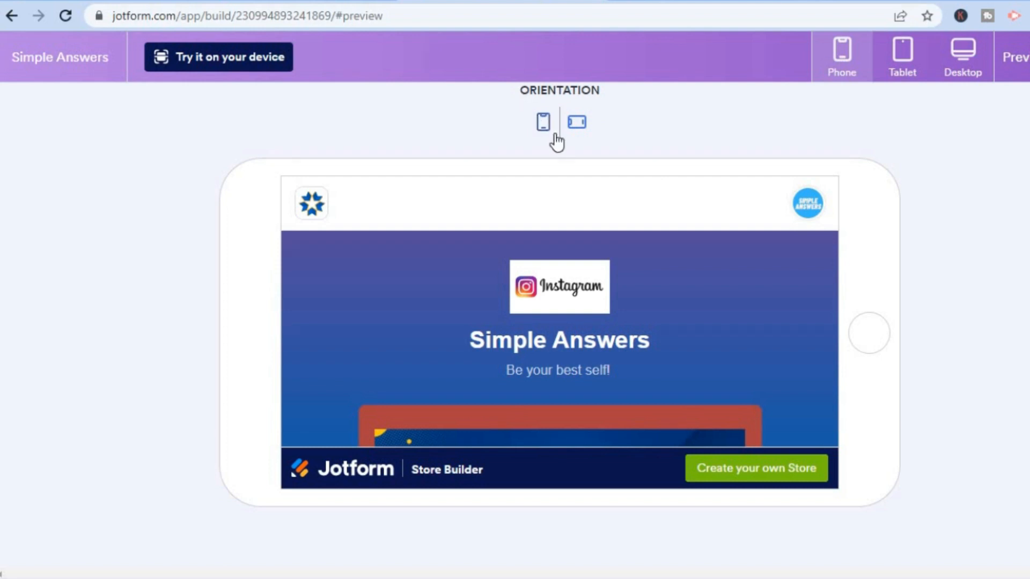
pyautogui.click(543, 123)
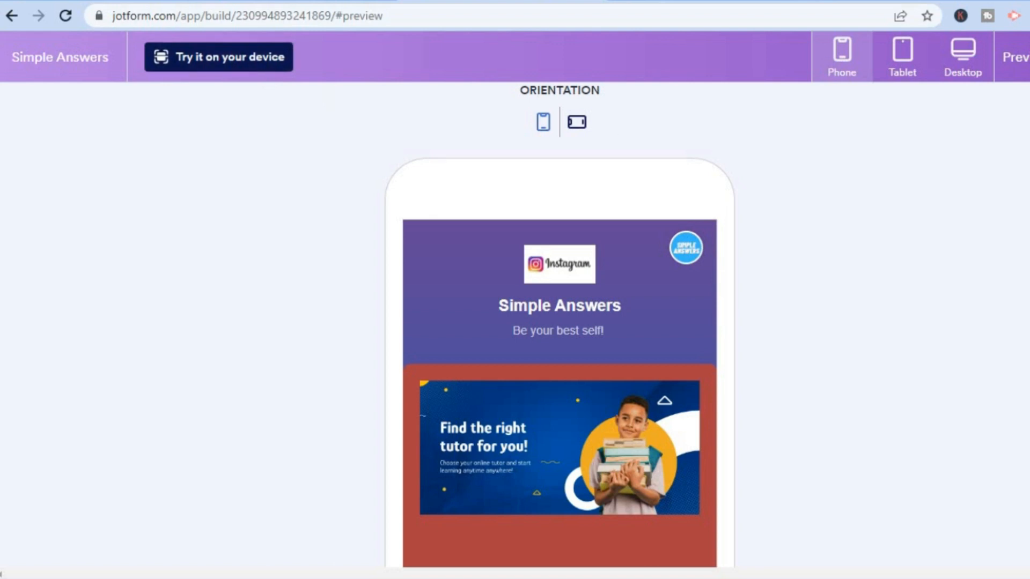
pyautogui.click(1025, 57)
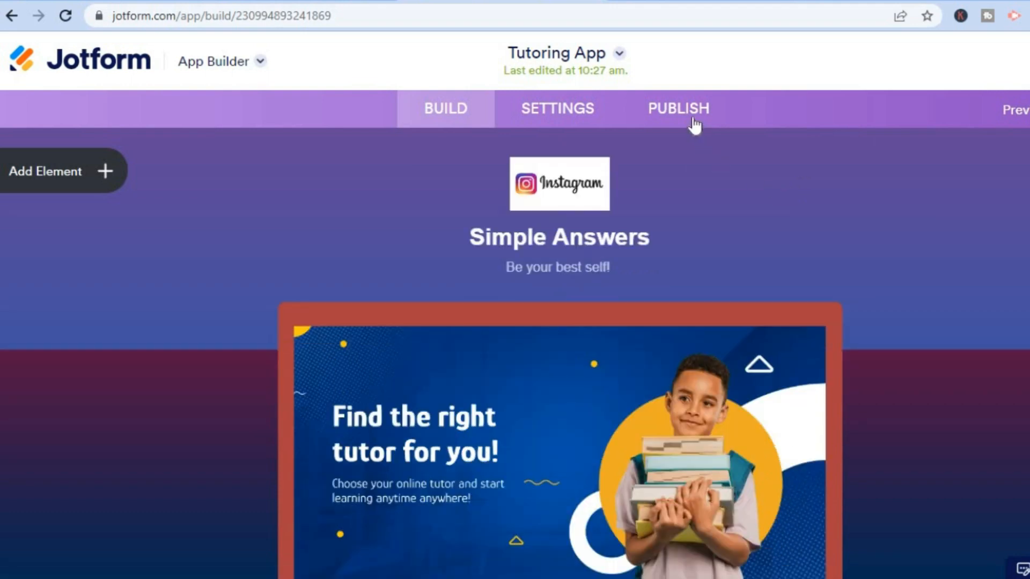
# Look through the app's publishing options, covering the quick share link and the embed code.
pyautogui.click(693, 122)
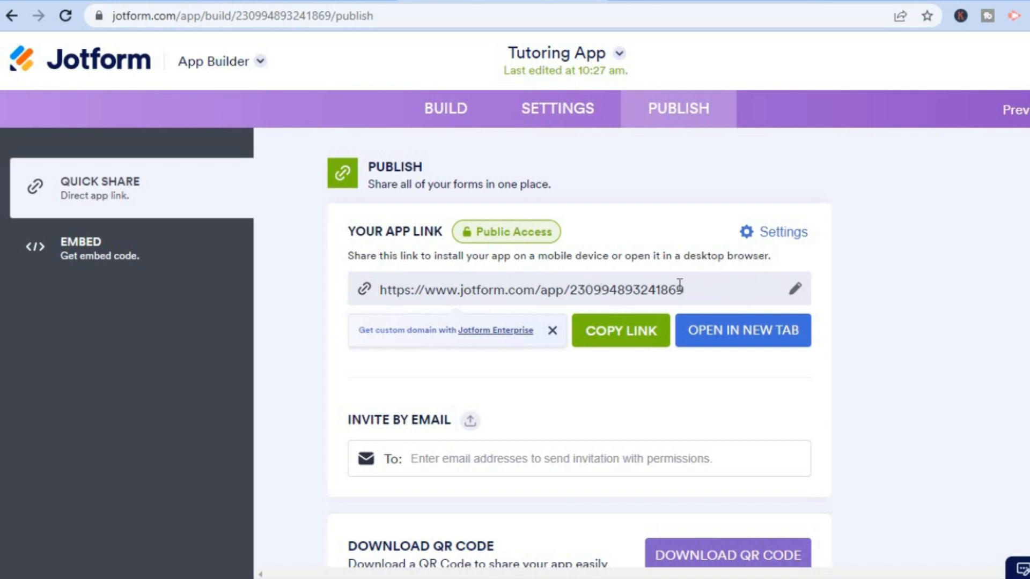
pyautogui.scroll(-1, 579, 354)
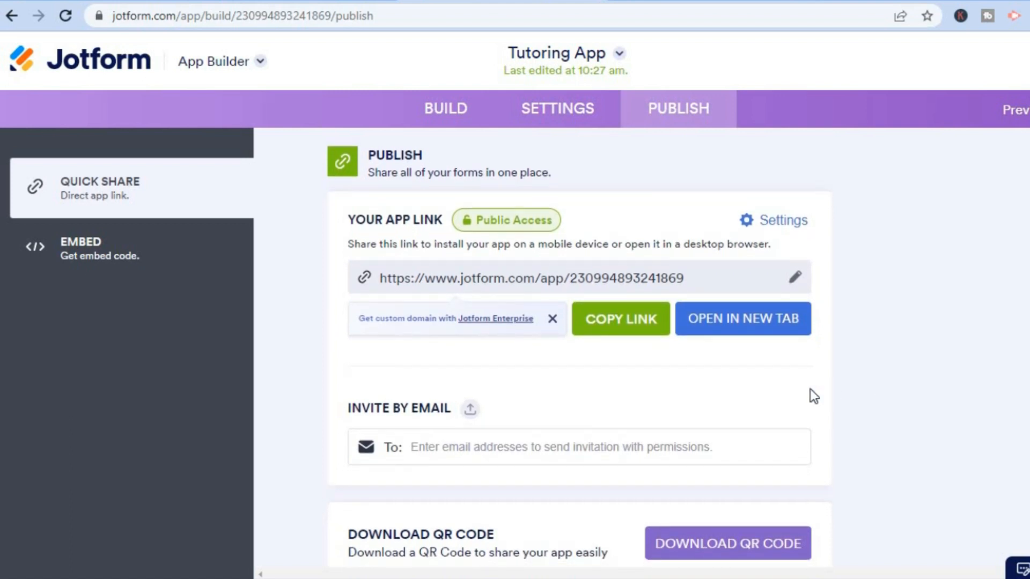
pyautogui.click(117, 265)
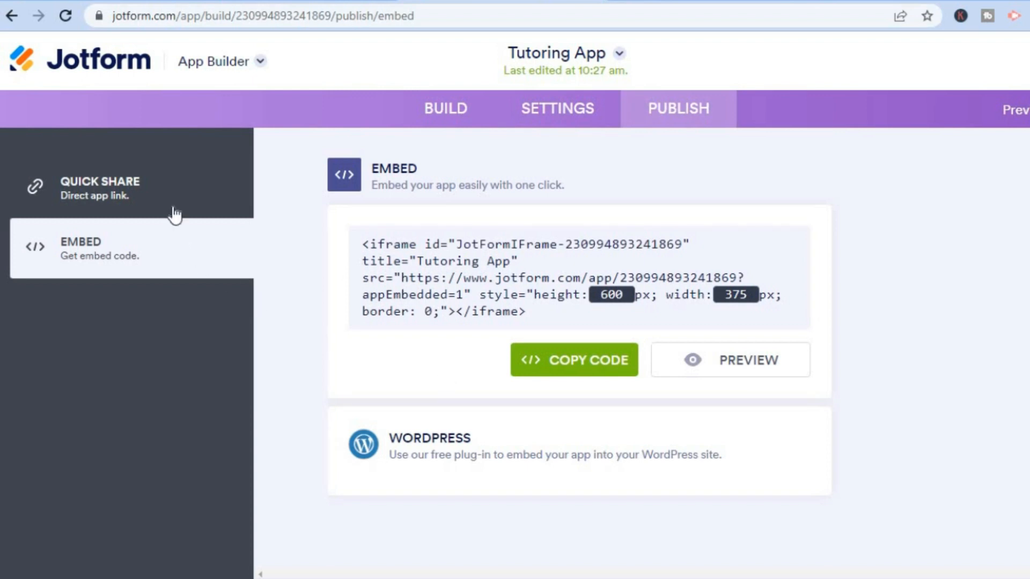
pyautogui.click(178, 188)
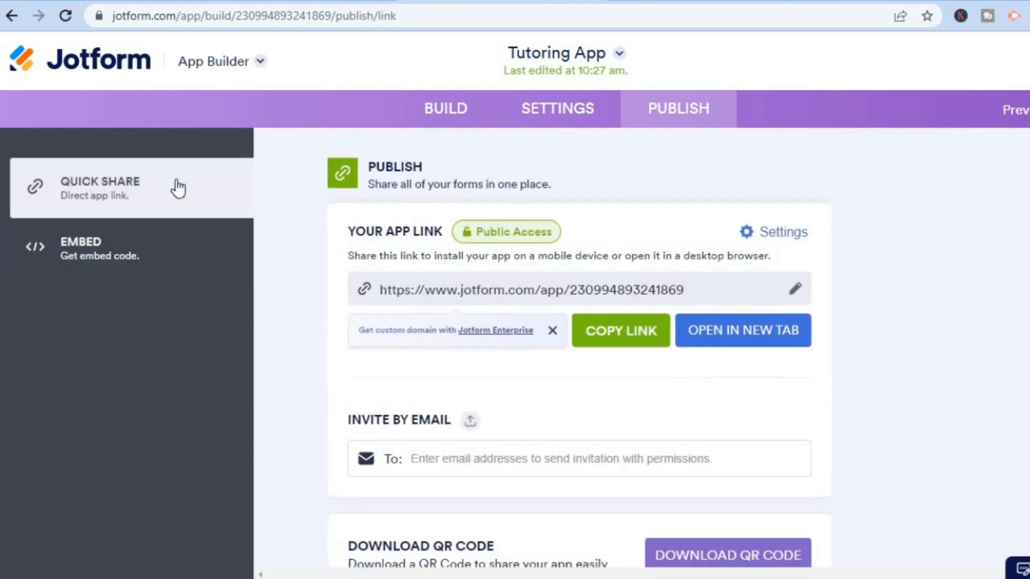